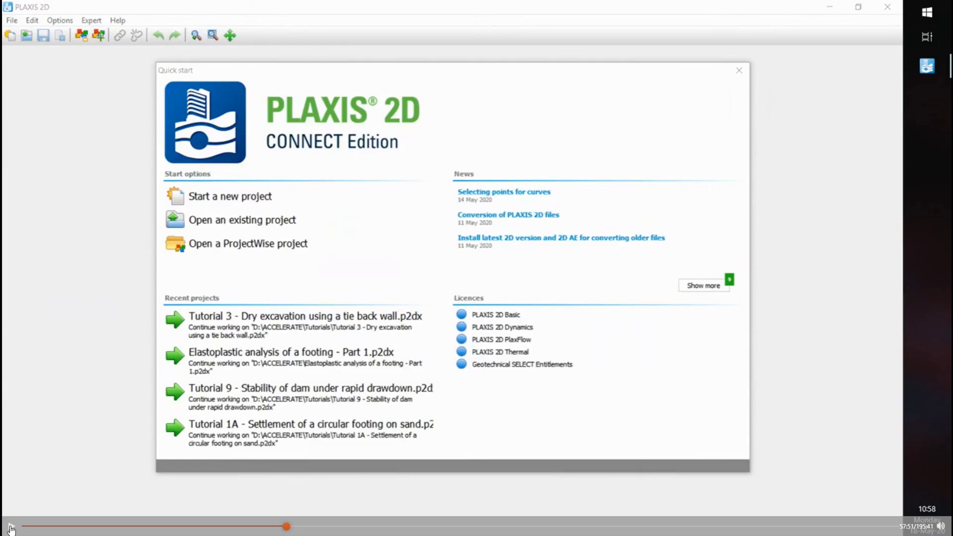
Step: Launch PLAXIS 2D, browse the news feed articles and the ACCELERATE course announcement, then close it
click(11, 527)
mouse_move(472, 70)
mouse_down()
mouse_move(484, 77)
mouse_move(496, 66)
mouse_move(472, 71)
mouse_up()
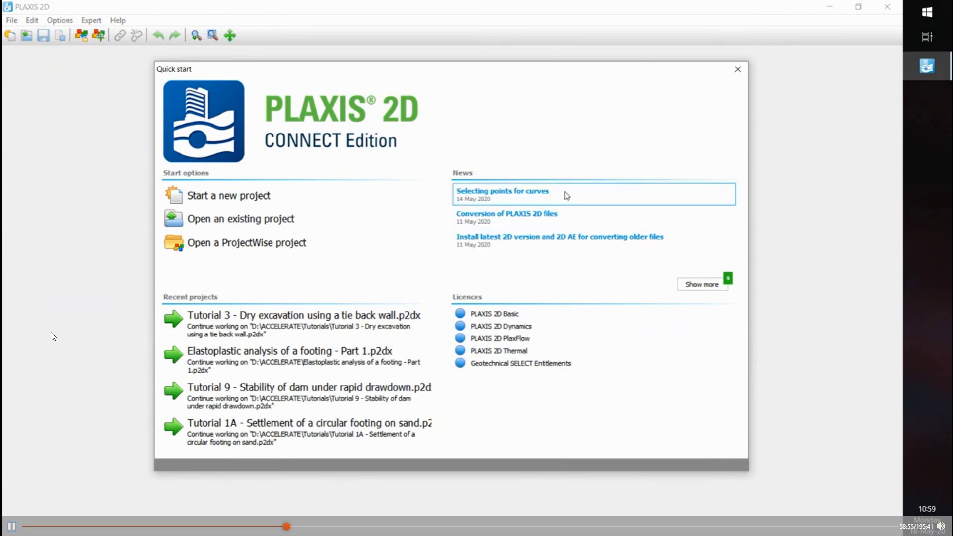
click(704, 286)
click(207, 181)
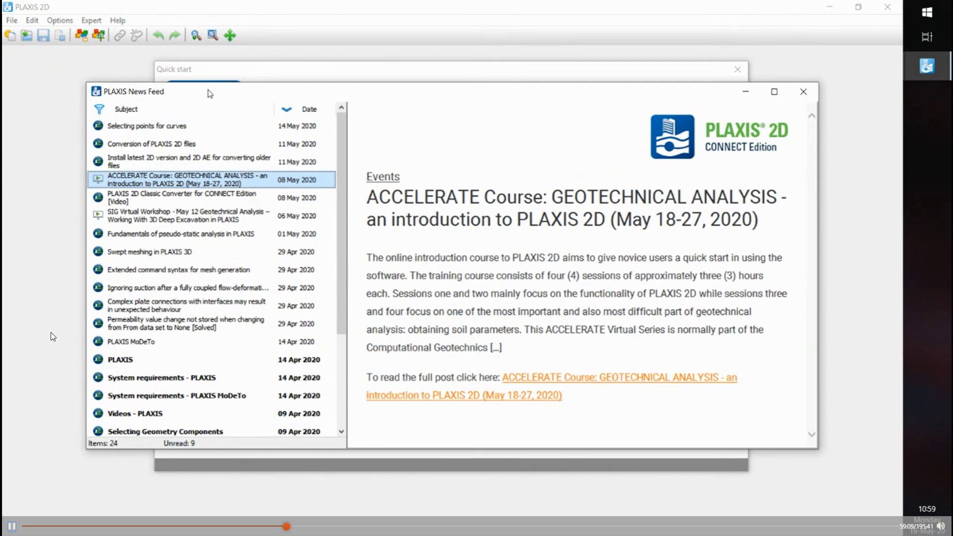
drag(207, 90, 199, 90)
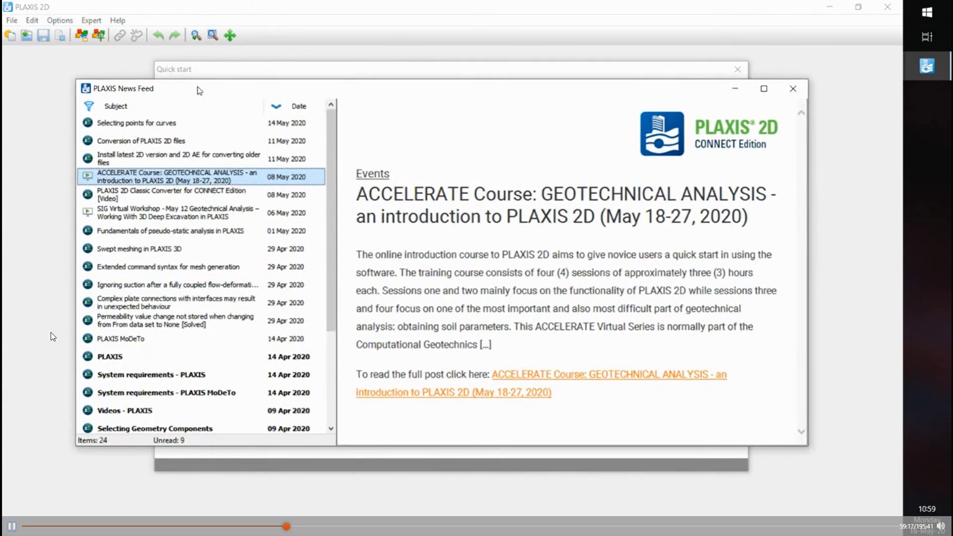
drag(197, 87, 203, 87)
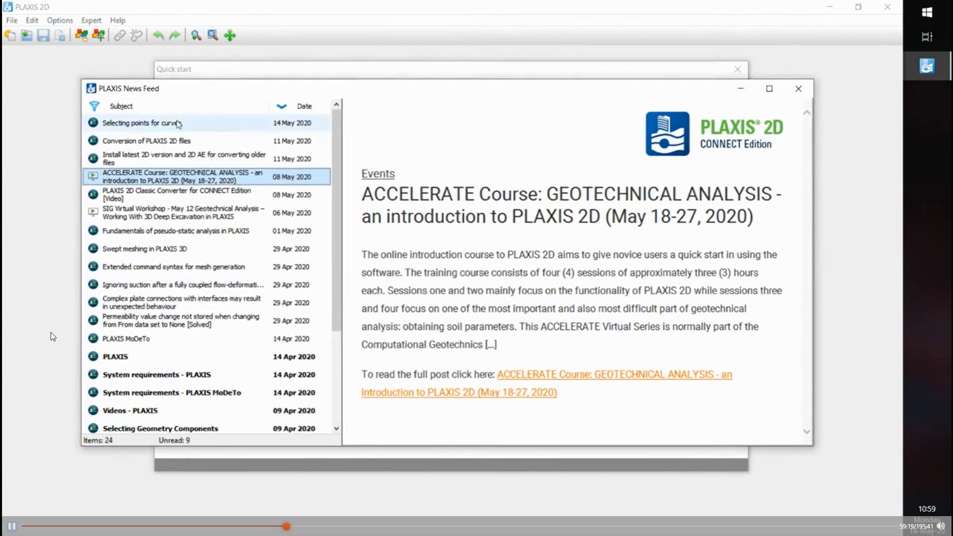
click(156, 128)
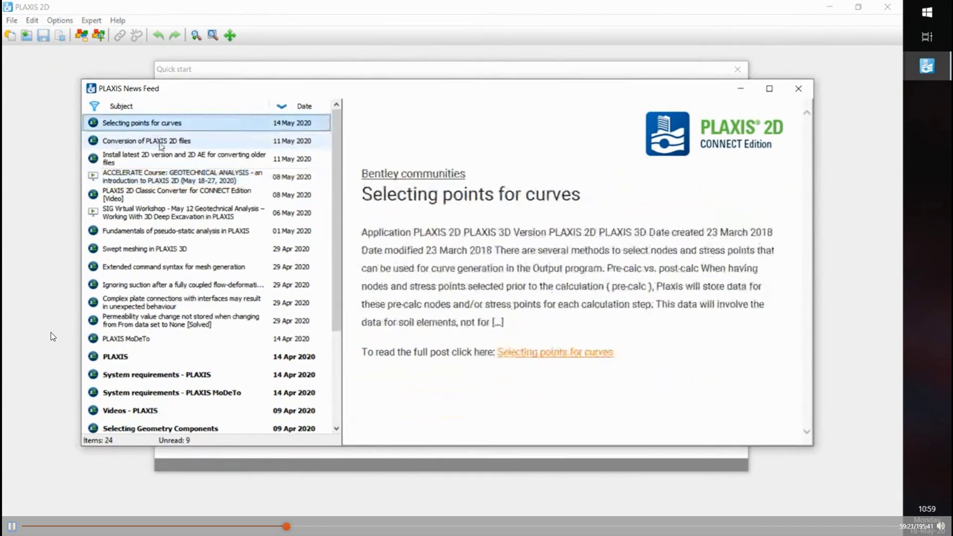
click(157, 141)
click(157, 231)
click(157, 251)
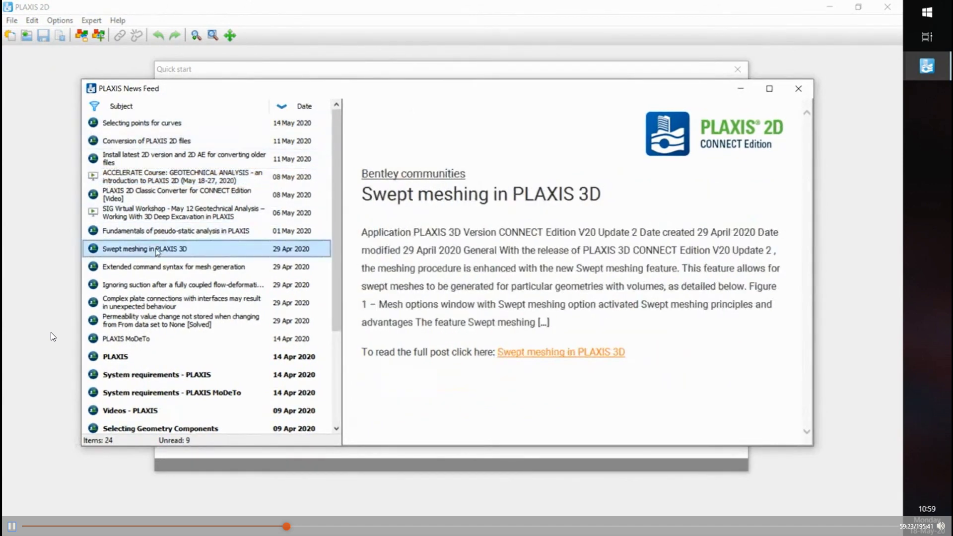
click(162, 268)
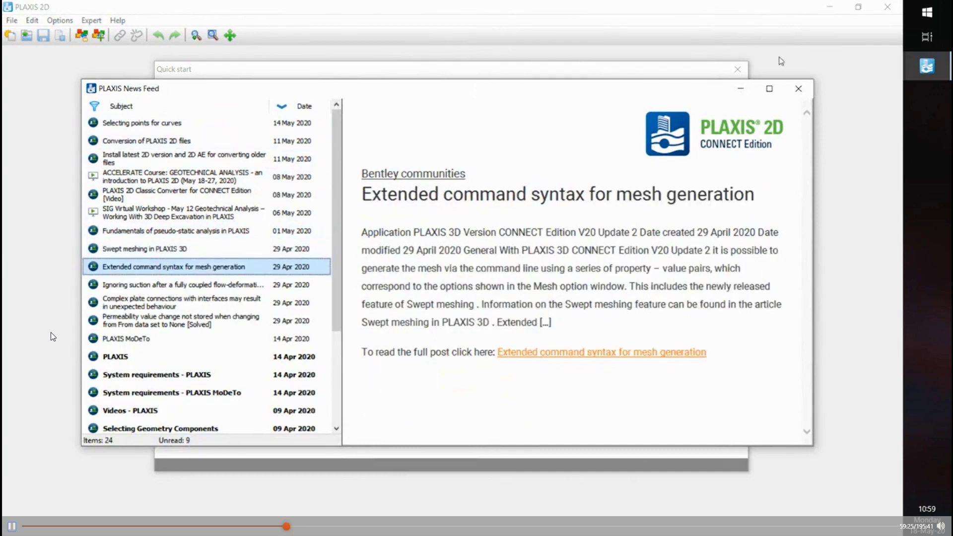
click(798, 89)
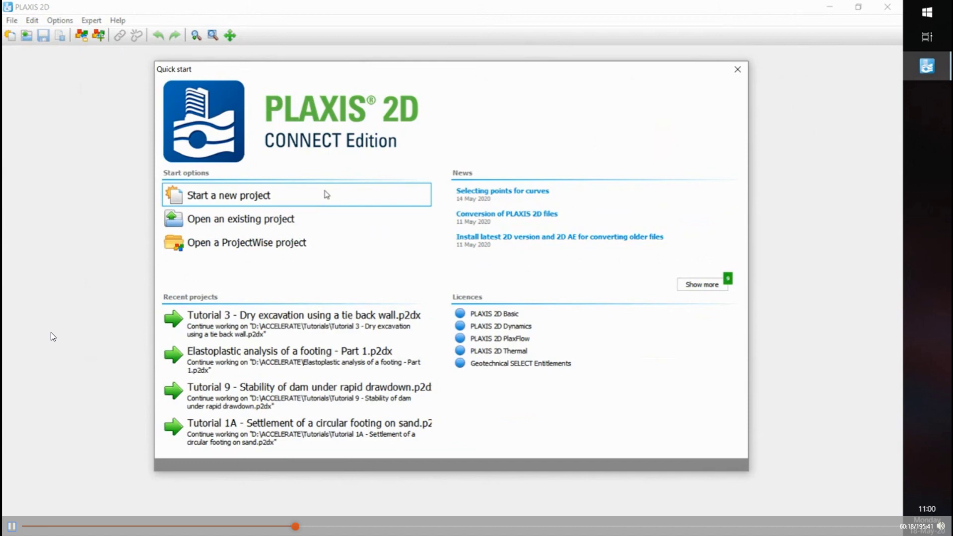
Step: Start a new project titled 'Exercise 1' with comment 'Elasto-plastic analysis of a drained footing.'
click(296, 198)
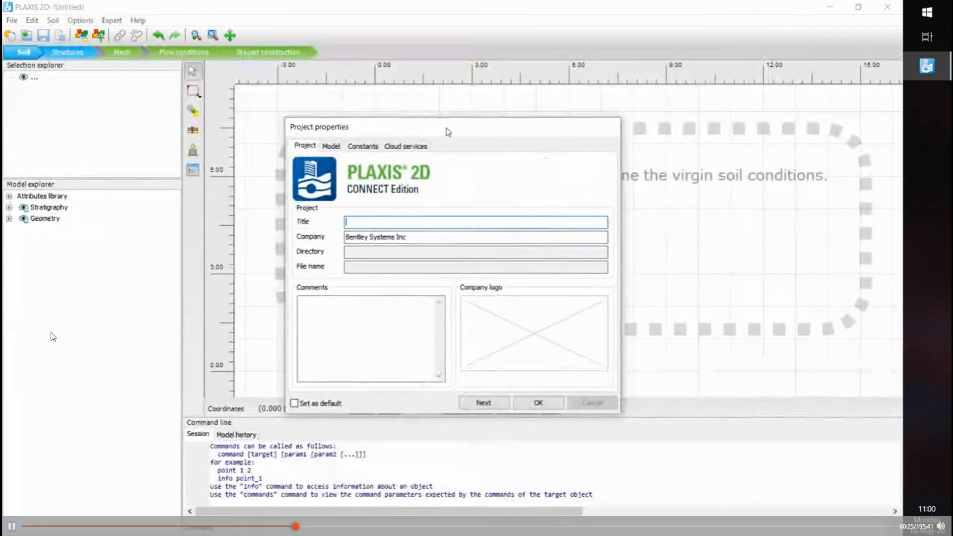
drag(448, 131, 461, 124)
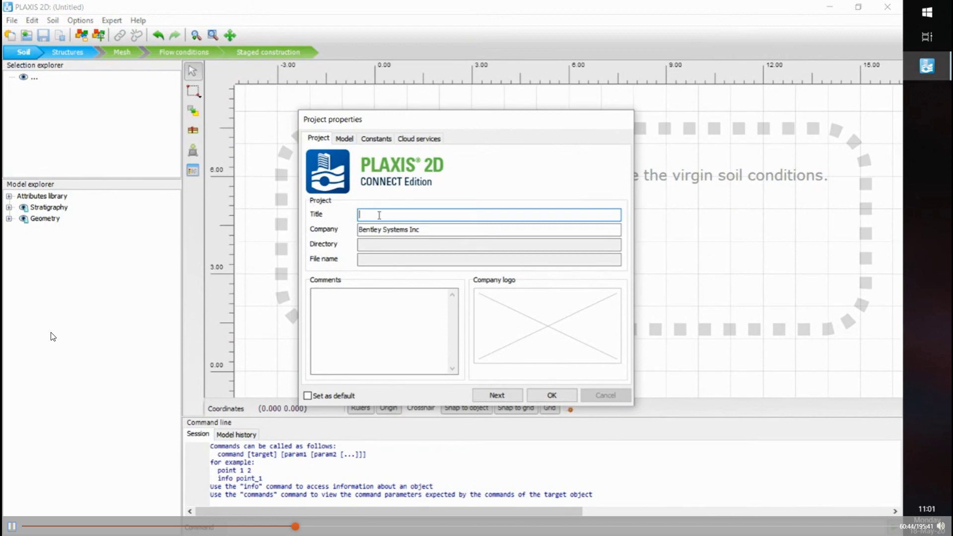
text(Exercise 1)
click(335, 296)
text(Elasto-plas)
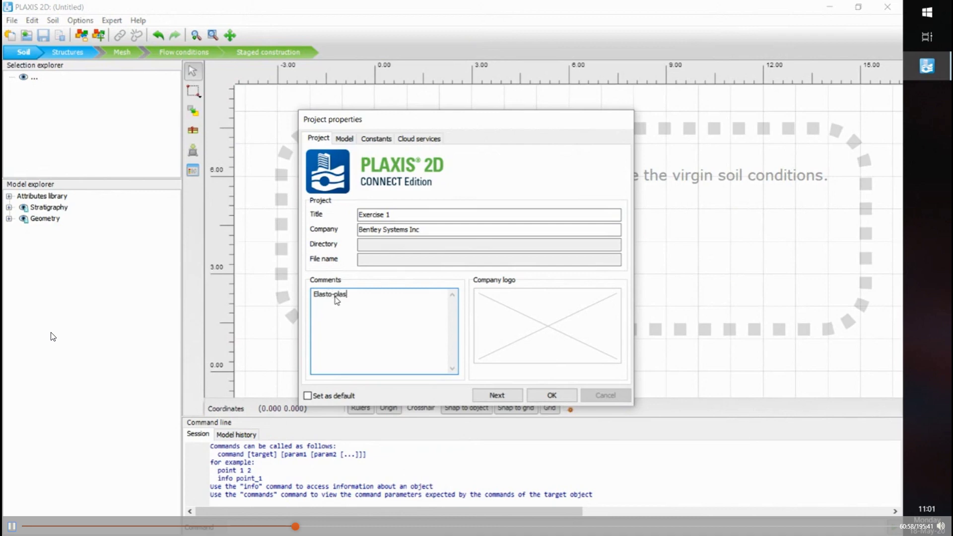
text(tic analysis of a drained footing.)
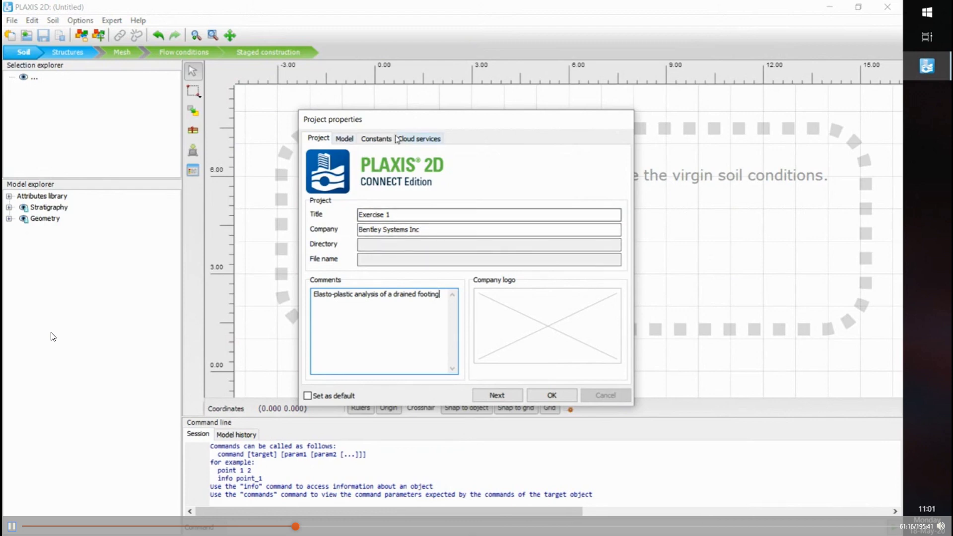
Step: On the Model tab, keep Plane strain with 15-noded elements and the 0–12 by 0–8 m contour
click(344, 139)
drag(392, 119, 395, 109)
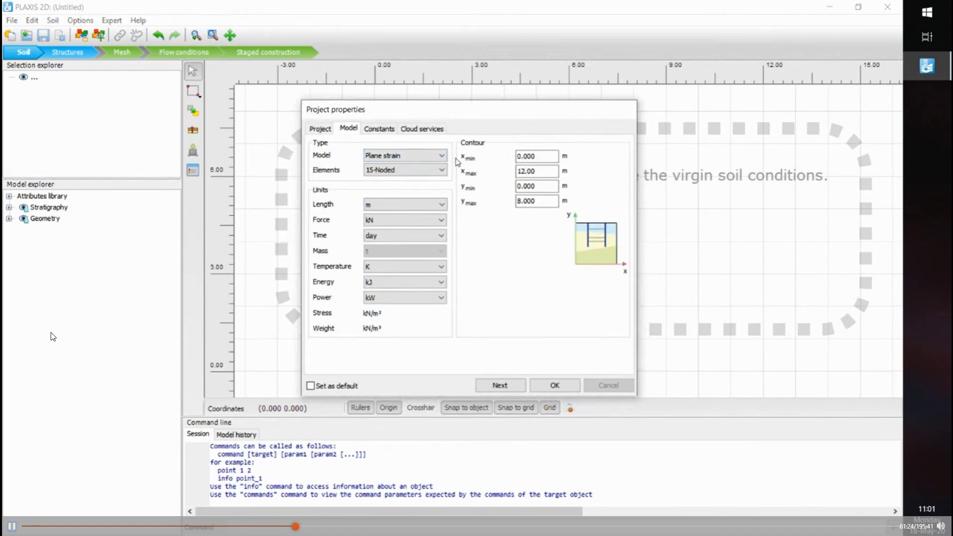
click(411, 159)
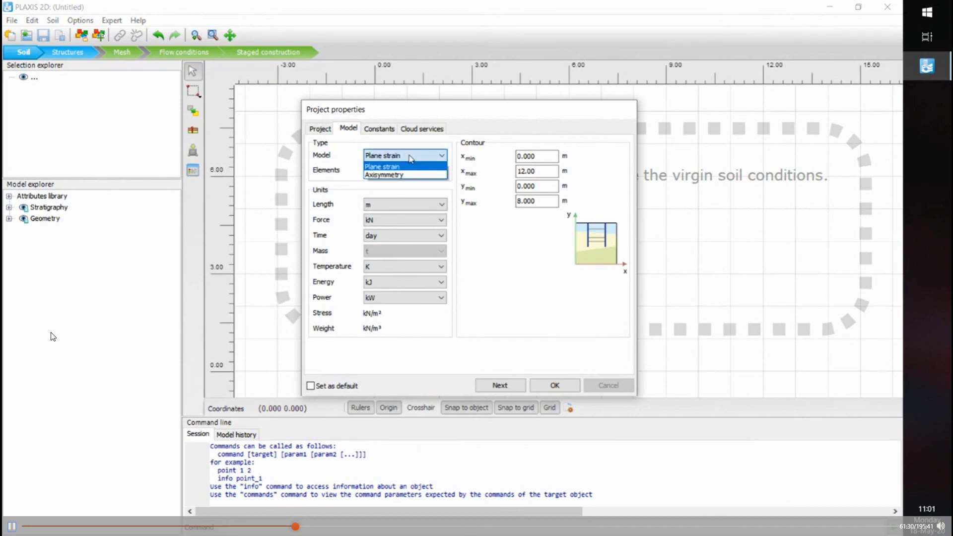
click(442, 165)
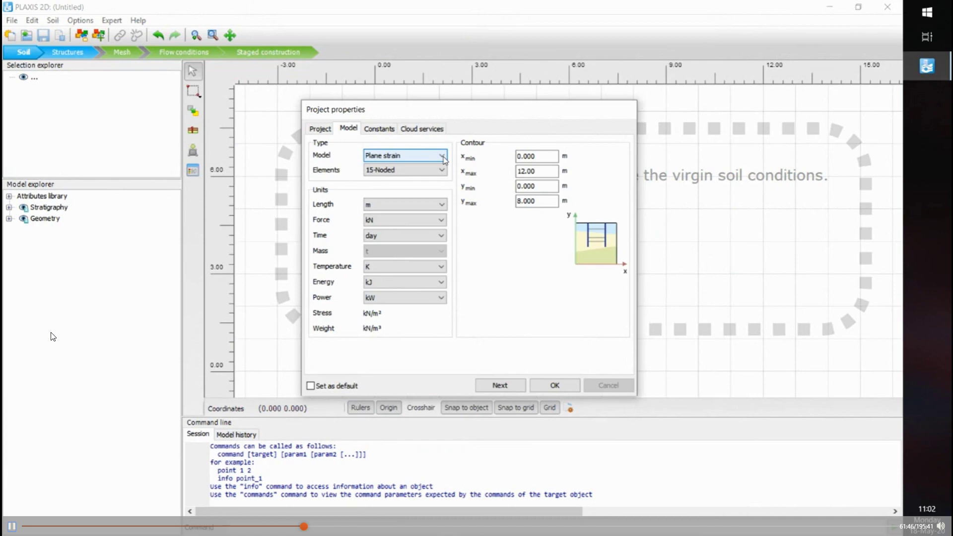
click(444, 158)
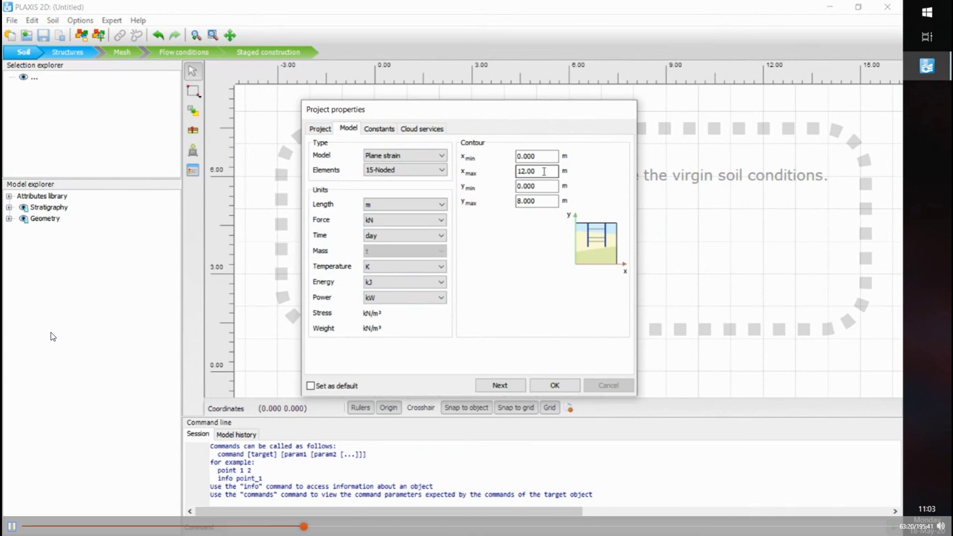
Step: Set the soil contour maximums to x 14 m and y 4.25 m
click(543, 158)
double_click(545, 171)
text(14)
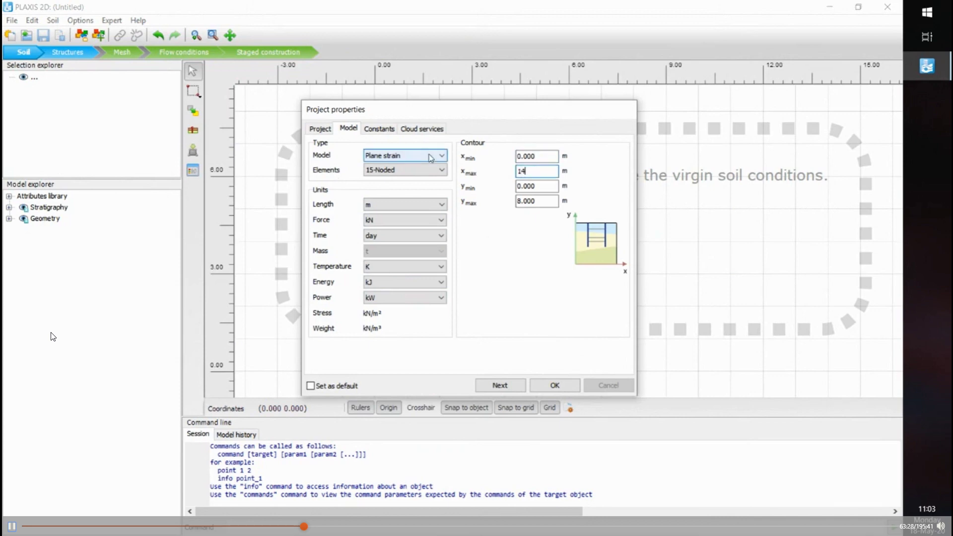
click(541, 186)
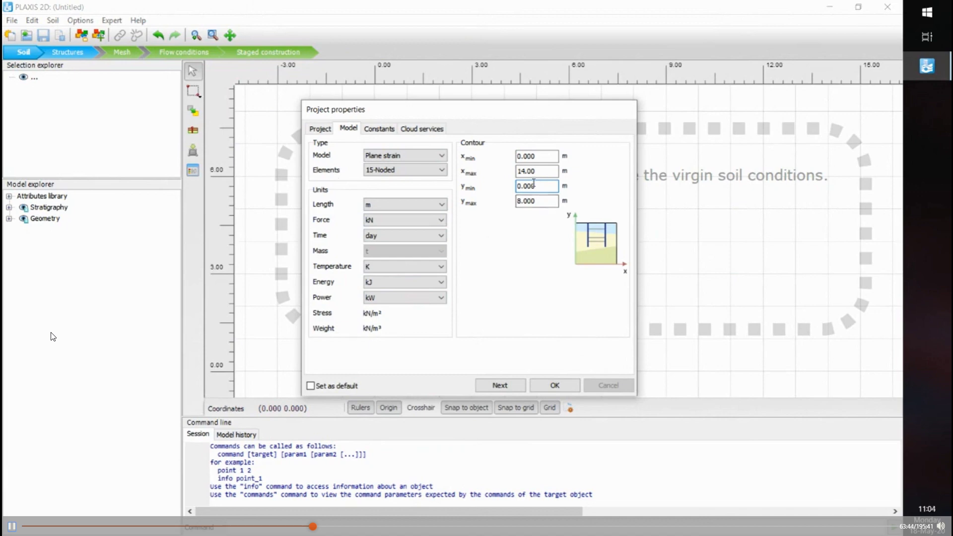
click(531, 199)
text(4.25)
Step: Review the Constants, Model and Project tabs, then apply the project properties with OK
click(396, 129)
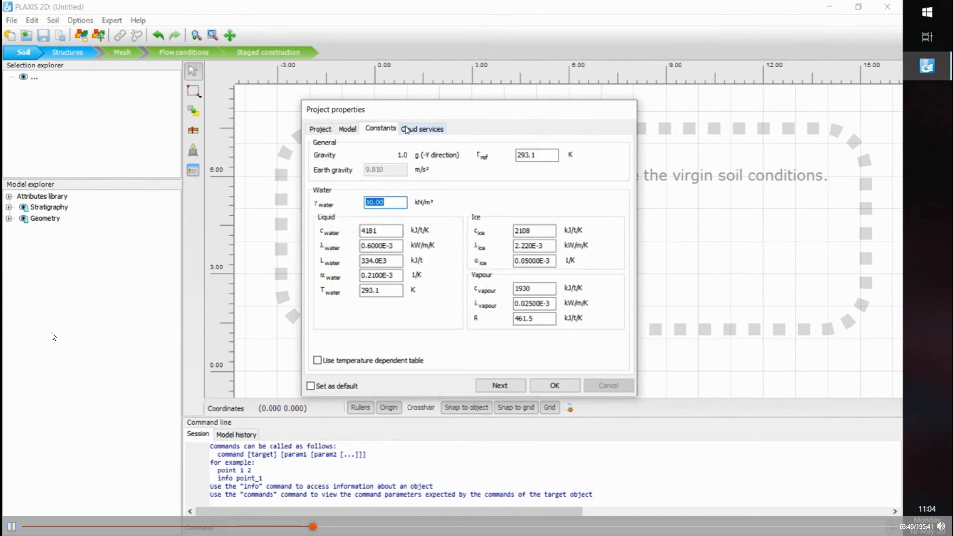
click(353, 129)
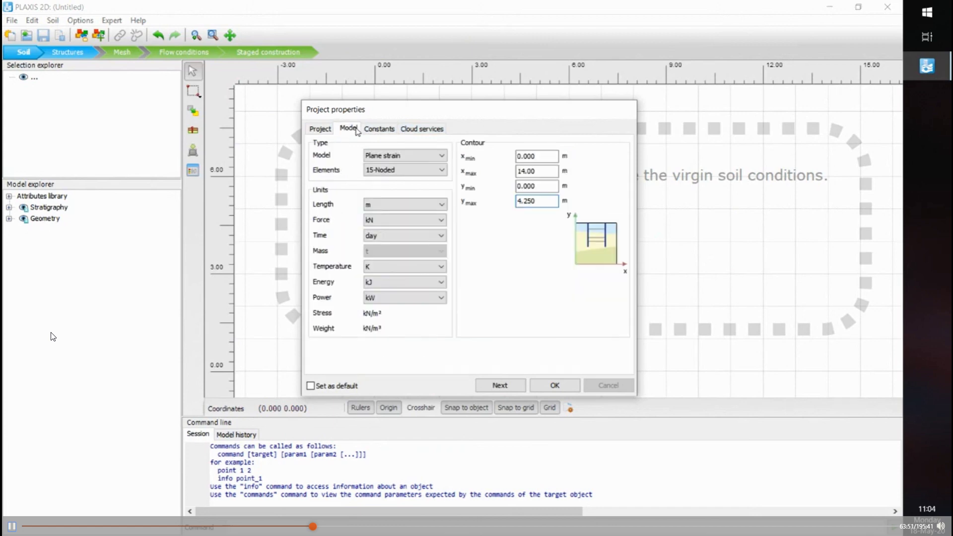
click(321, 130)
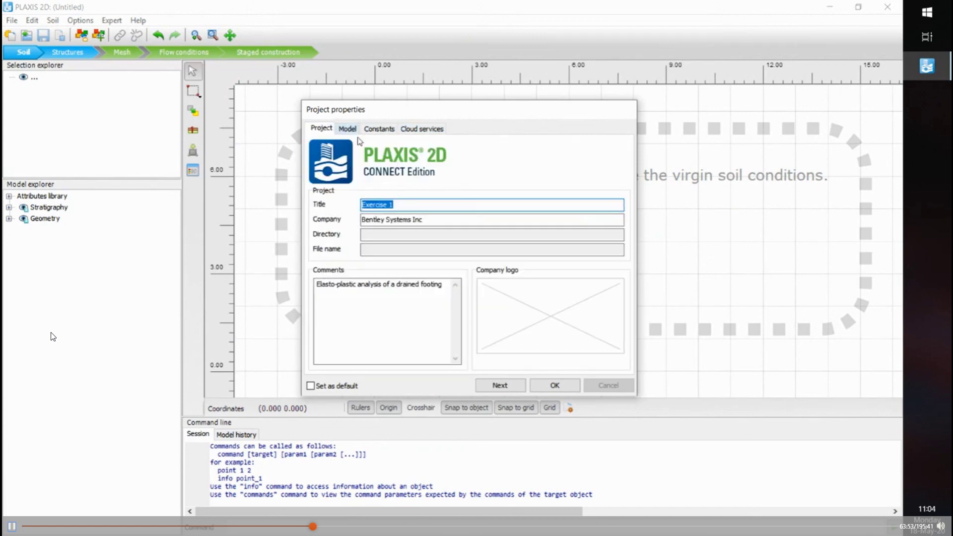
click(555, 386)
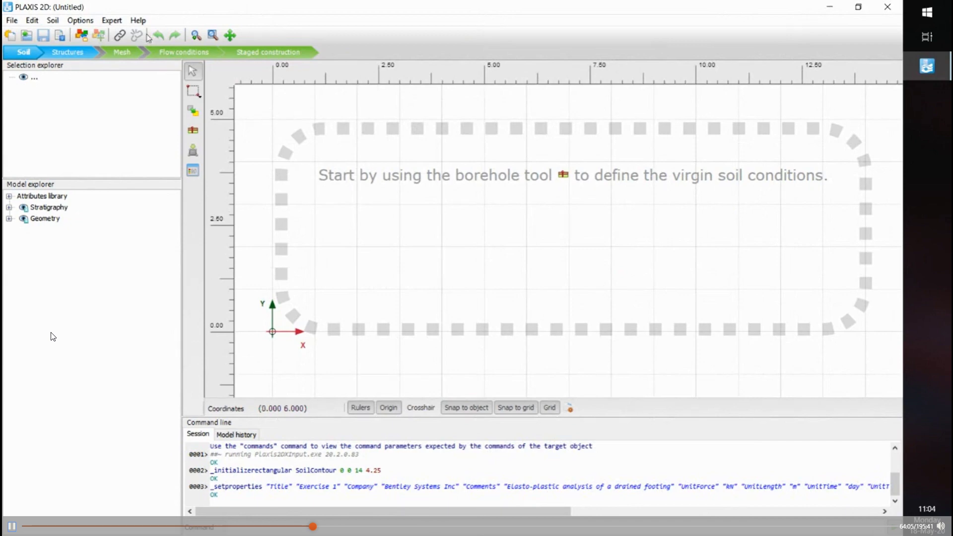
click(33, 21)
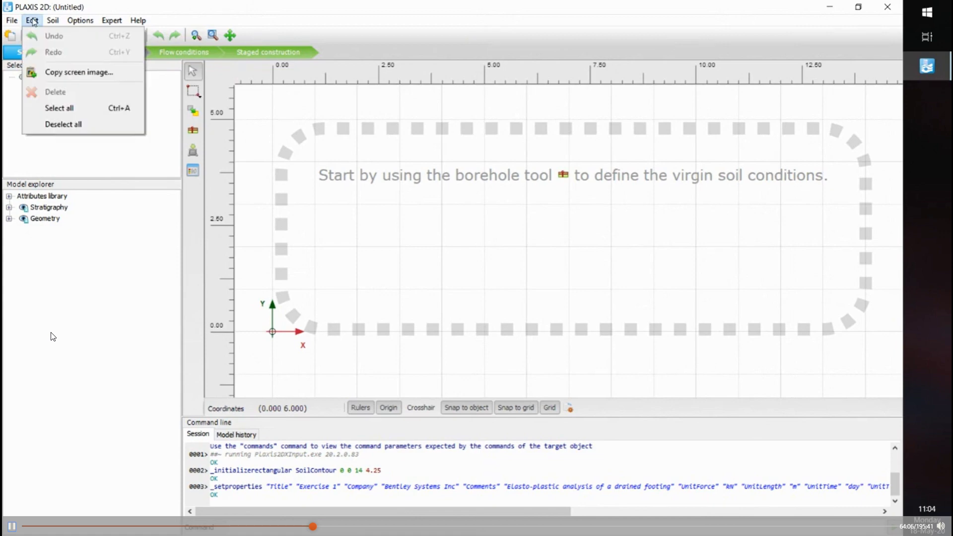
mouse_move(122, 25)
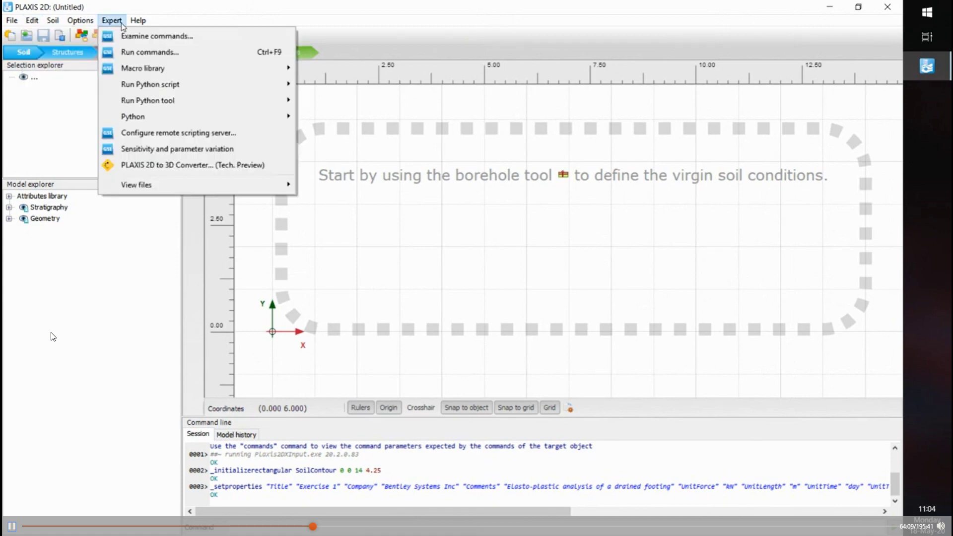
click(82, 39)
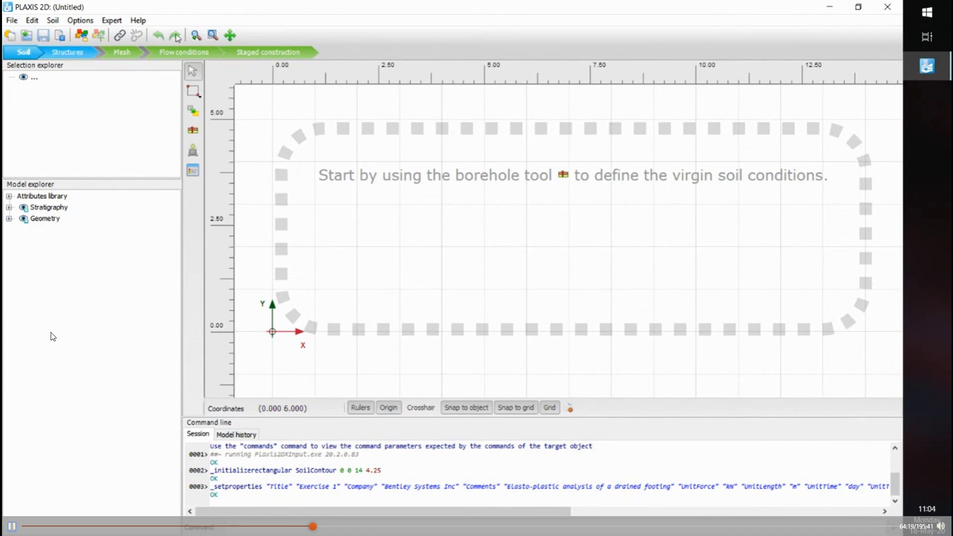
click(214, 36)
key(Escape)
Step: Expand the Stratigraphy, Geometry and Attributes library branches in the Model explorer
click(9, 206)
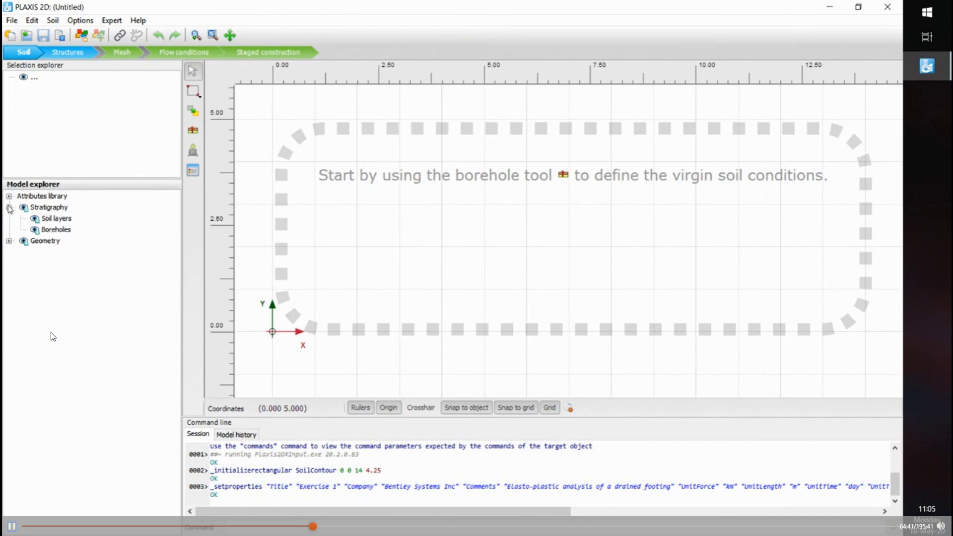
click(9, 241)
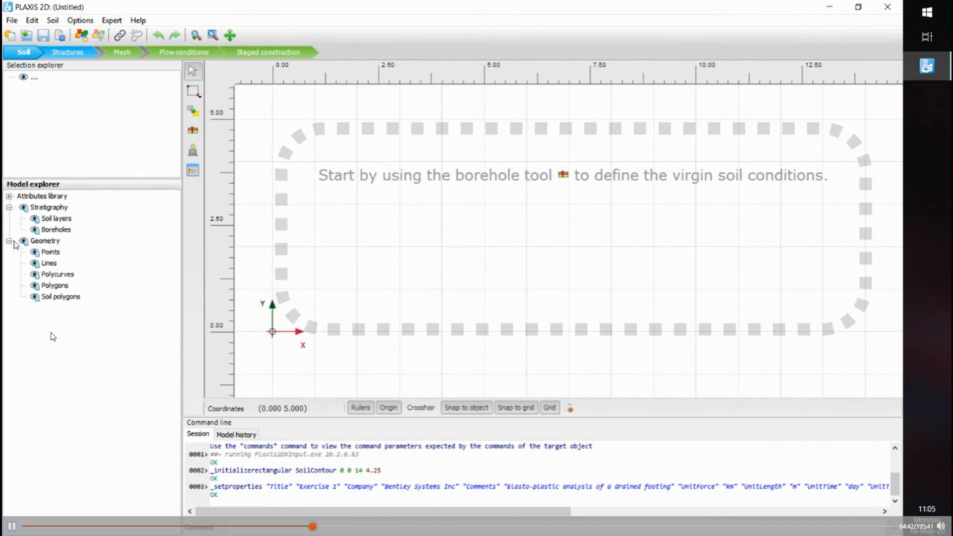
click(9, 196)
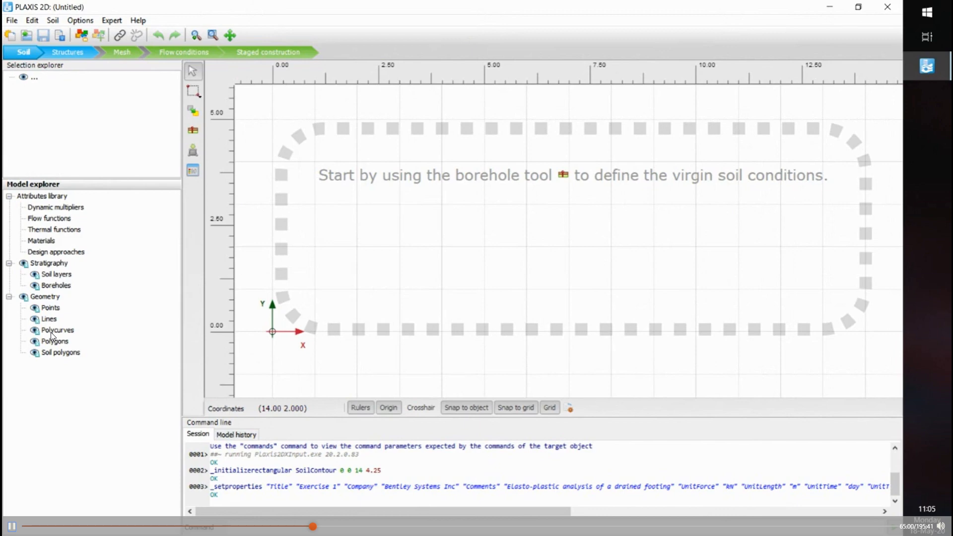
Step: Switch windows using the taskbar buttons
click(325, 527)
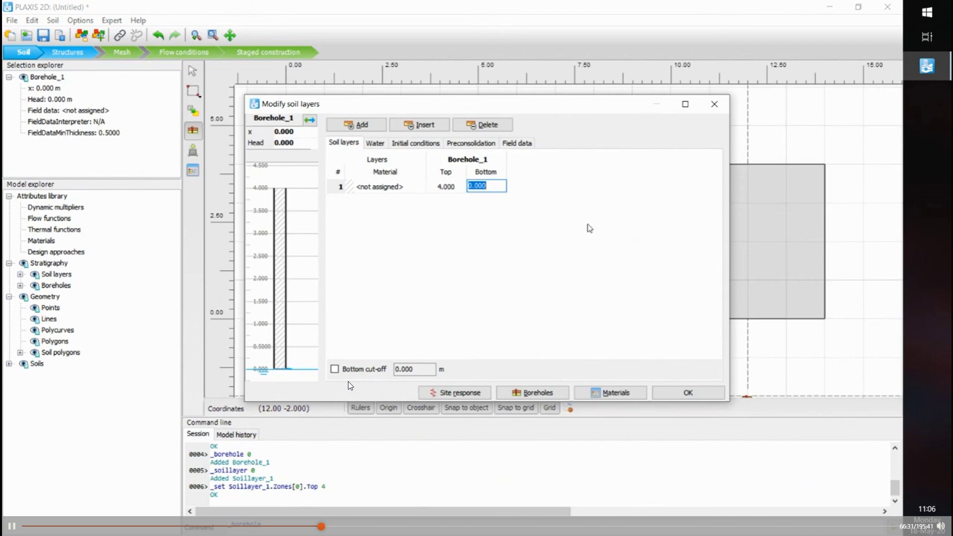
click(331, 527)
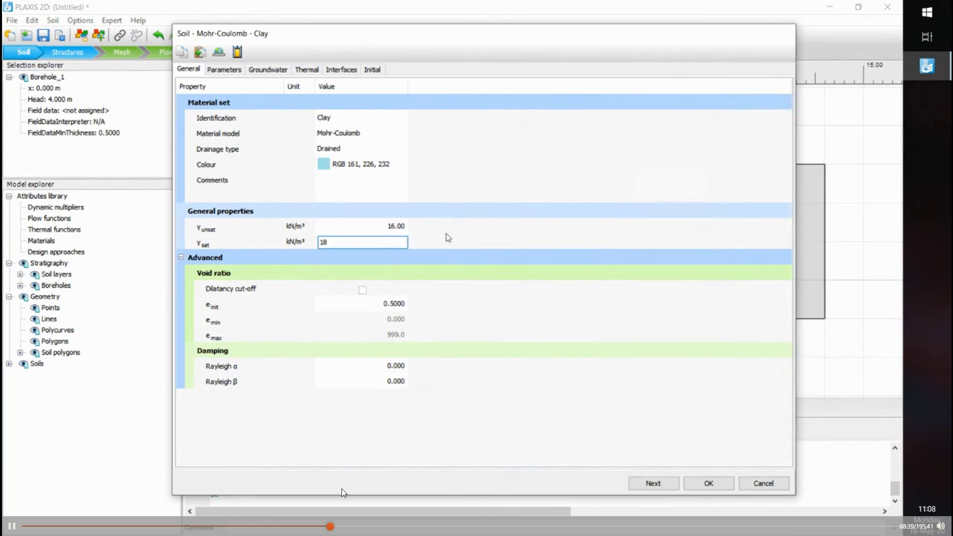
Step: Switch windows using a taskbar button
click(347, 526)
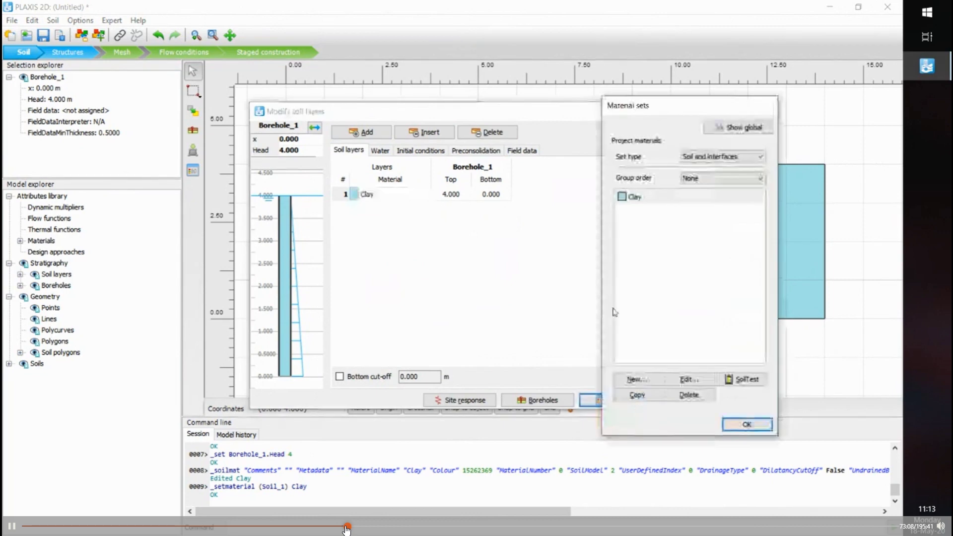
Step: Switch windows using a taskbar button
click(355, 526)
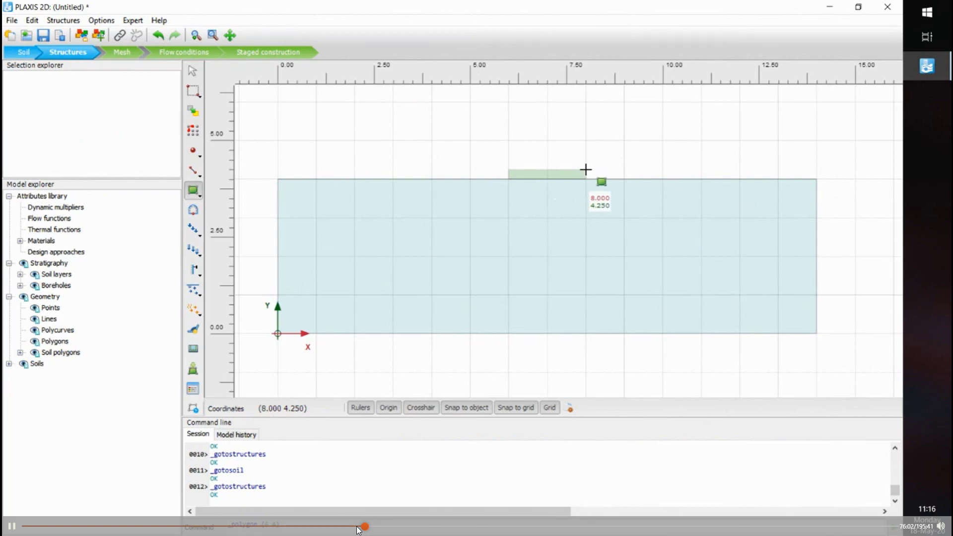
Step: Close the footing polygon spanning (6, 4) to (8, 4.25) at its last corner
click(586, 169)
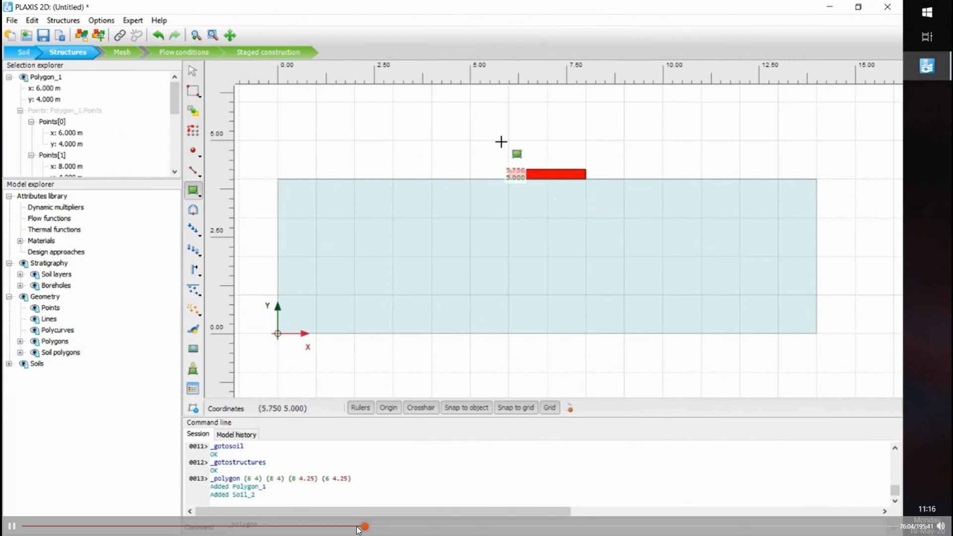
Step: Stop drawing, enlarge the Selection explorer, and reselect Polygon_1 to list all four corners
key(Escape)
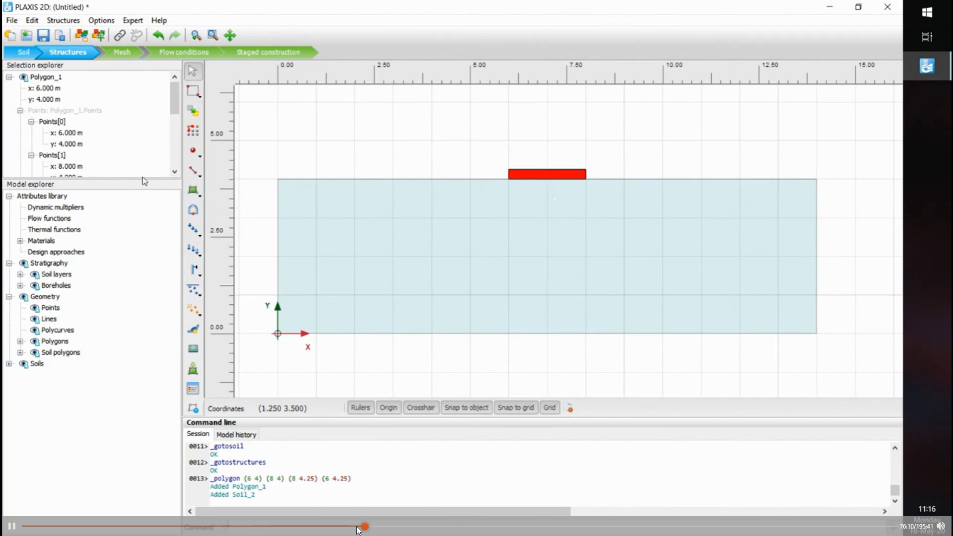
drag(143, 179, 137, 353)
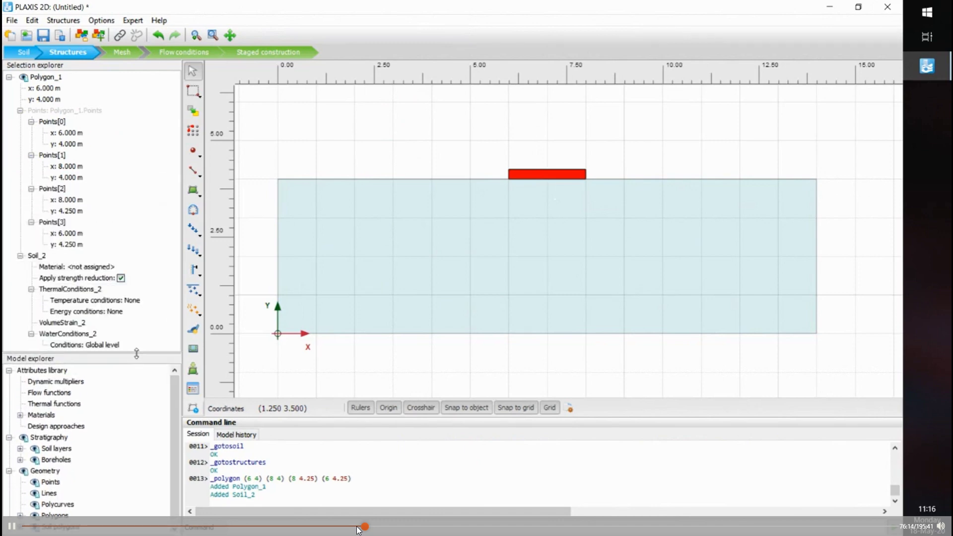
click(637, 192)
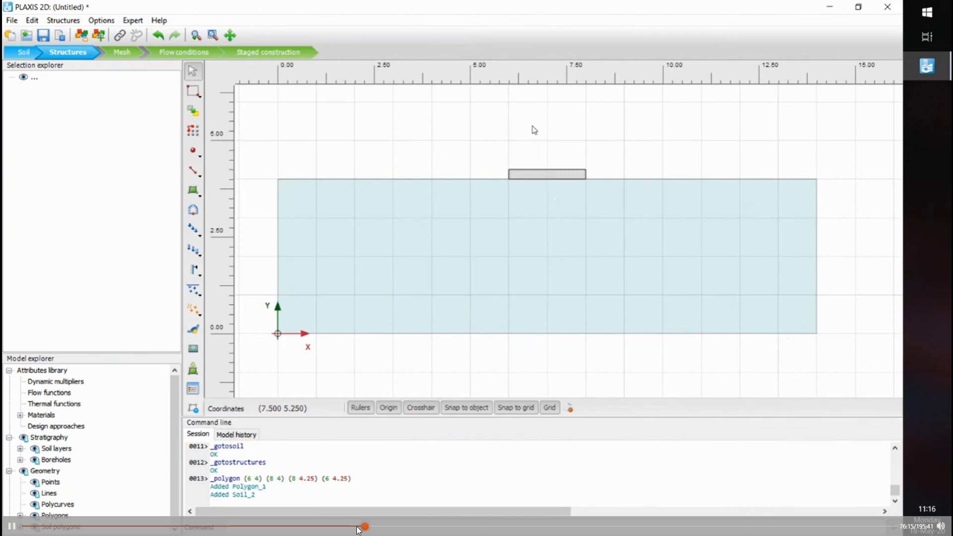
click(535, 175)
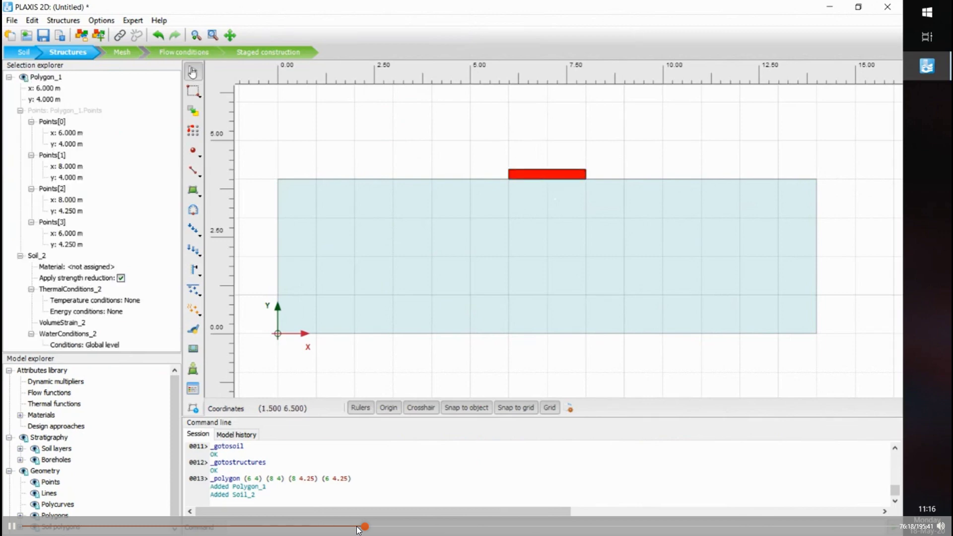
click(515, 176)
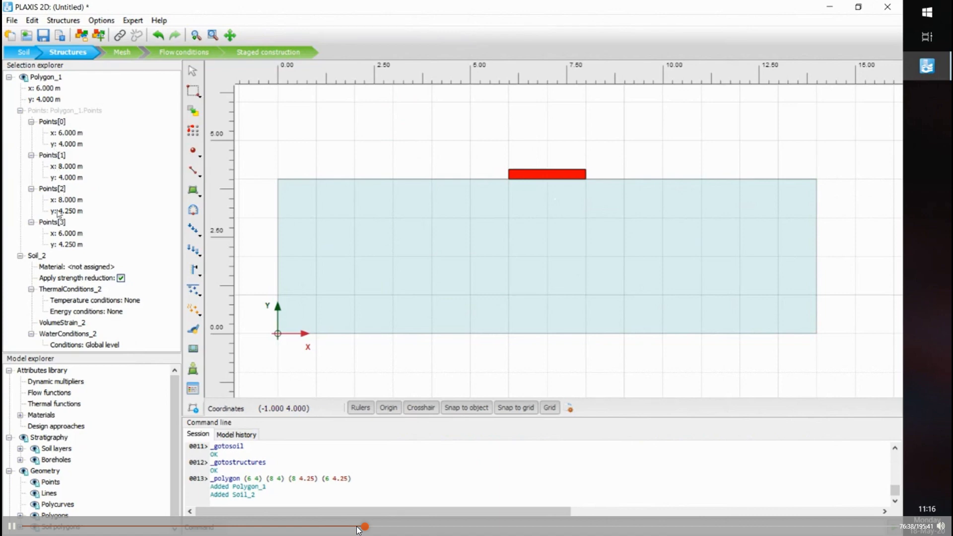
click(79, 244)
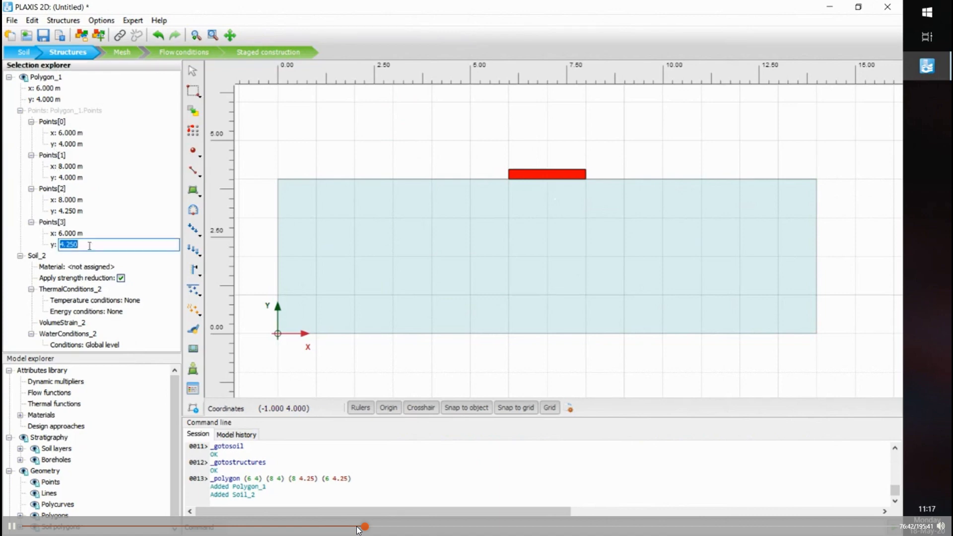
drag(89, 246, 62, 244)
text(5)
key(Return)
click(71, 213)
text(4.5)
key(Return)
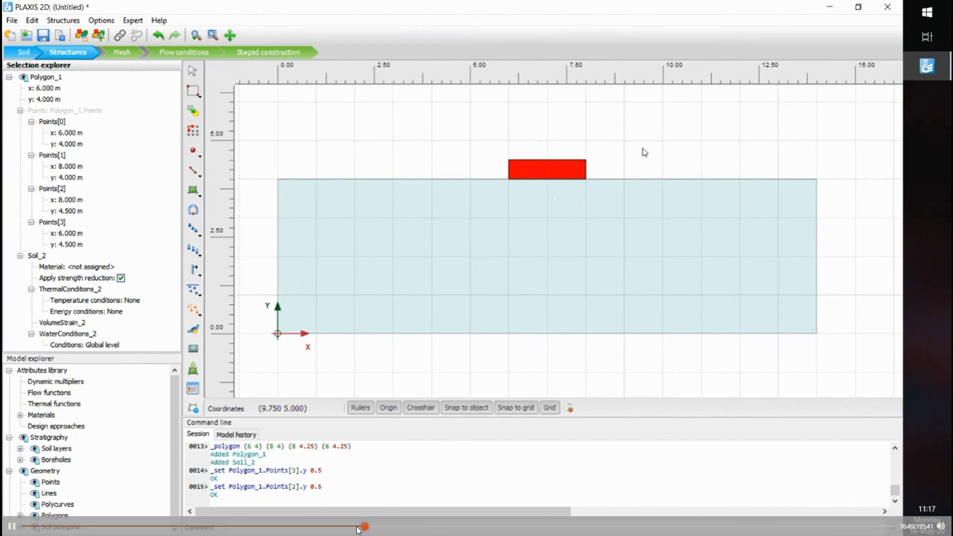
click(158, 35)
click(158, 36)
click(523, 175)
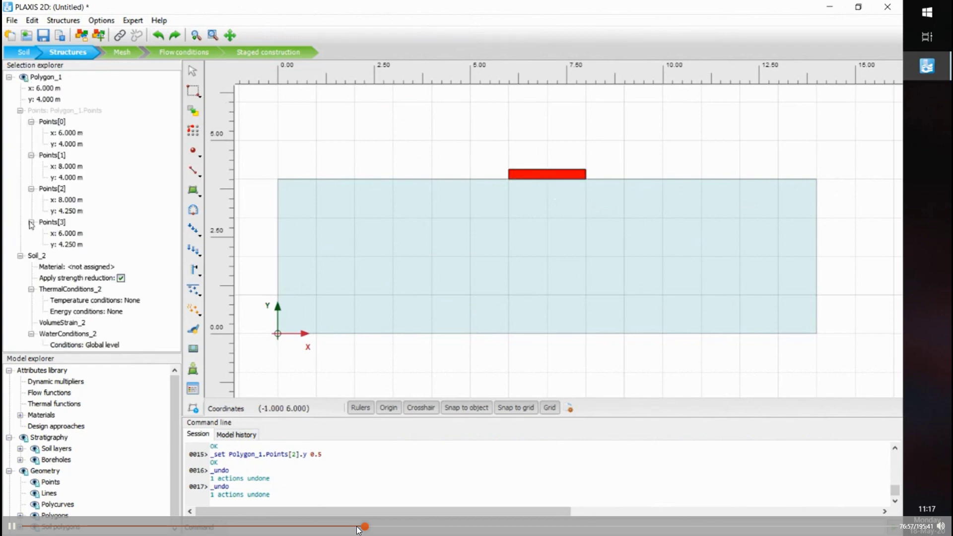
click(20, 111)
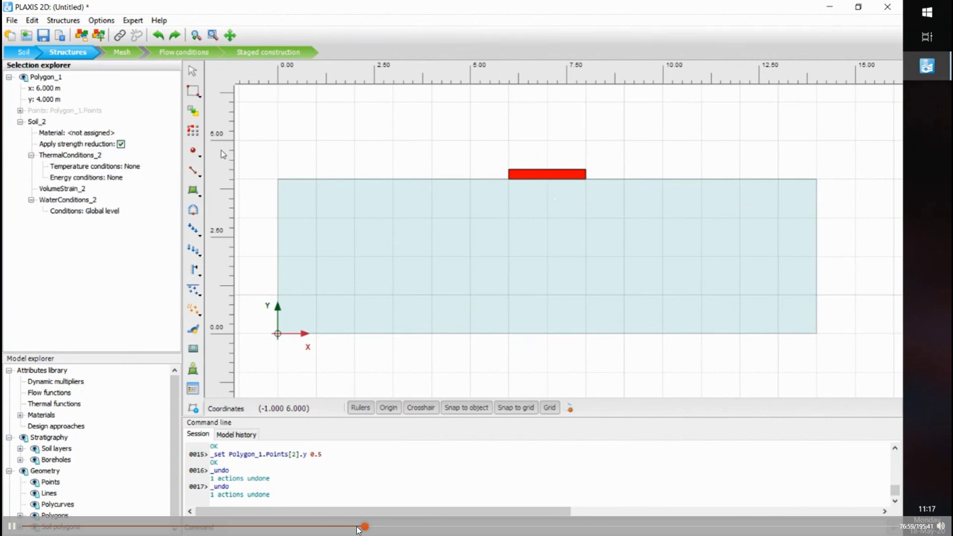
click(558, 164)
click(547, 178)
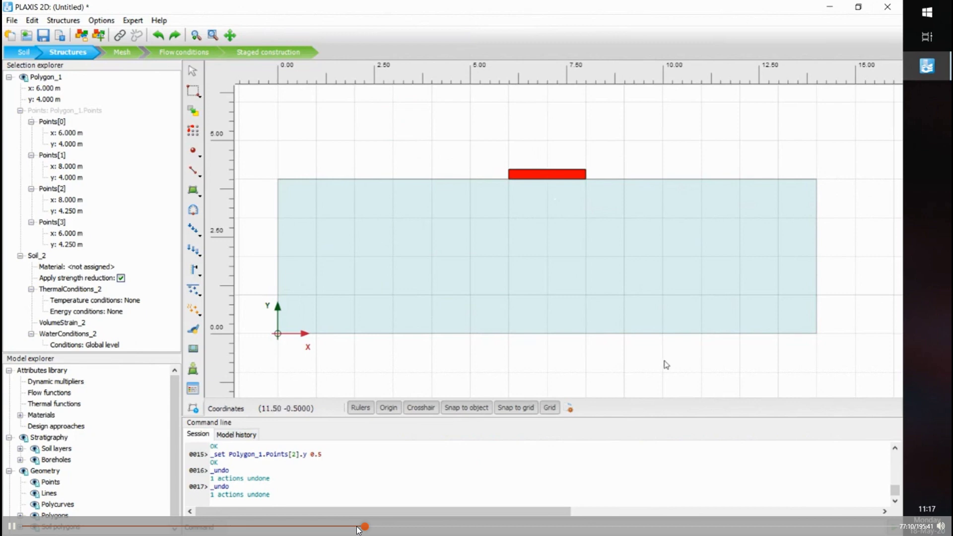
Step: Create a new material set named Concrete using the Linear elastic model
click(194, 389)
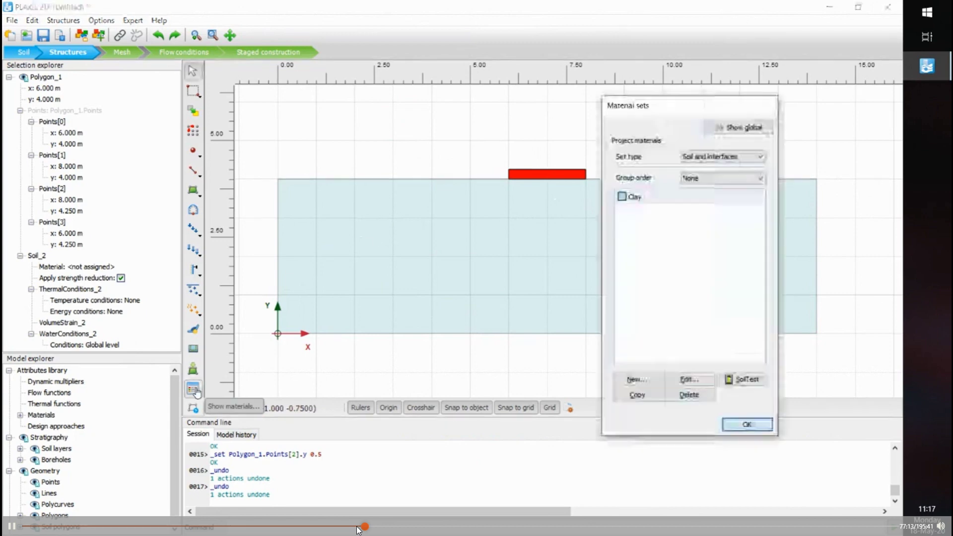
click(655, 378)
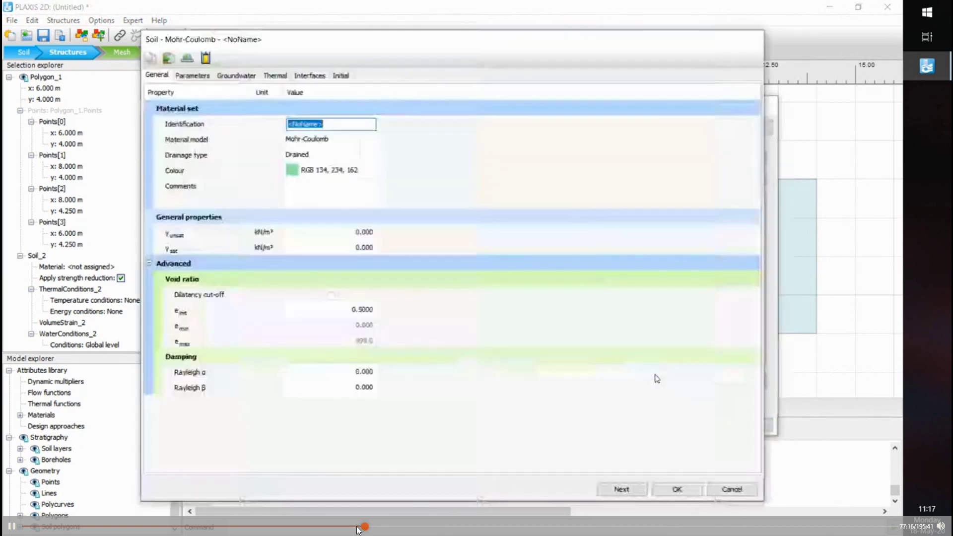
text(Concrete)
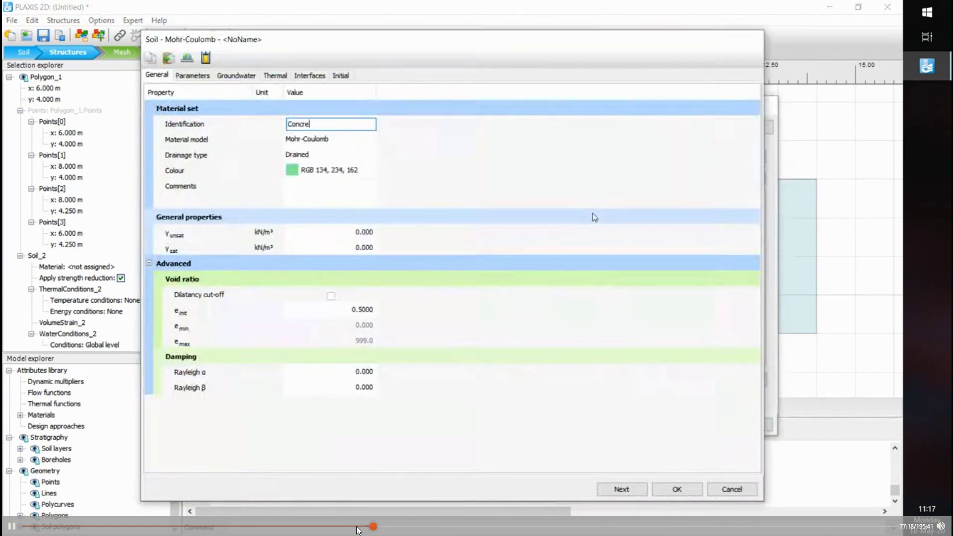
click(323, 143)
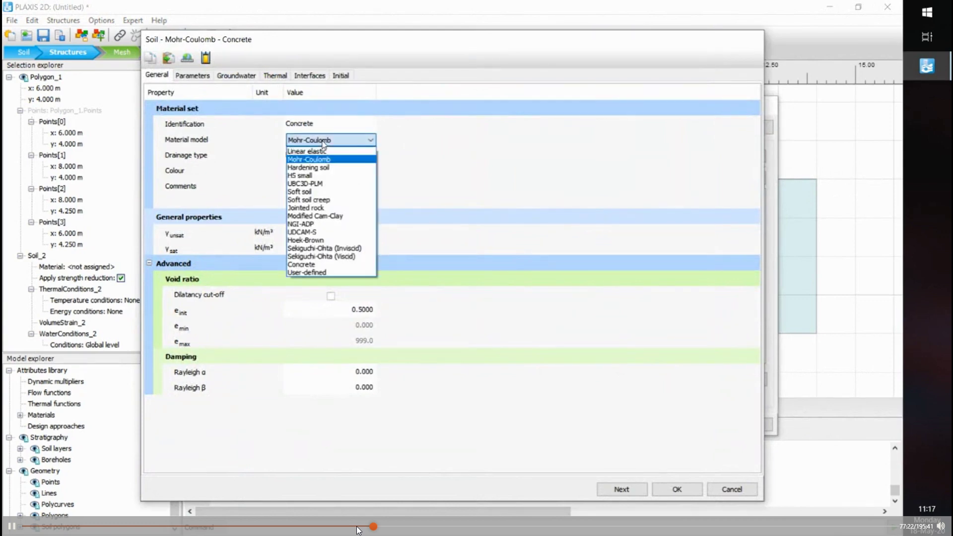
click(330, 152)
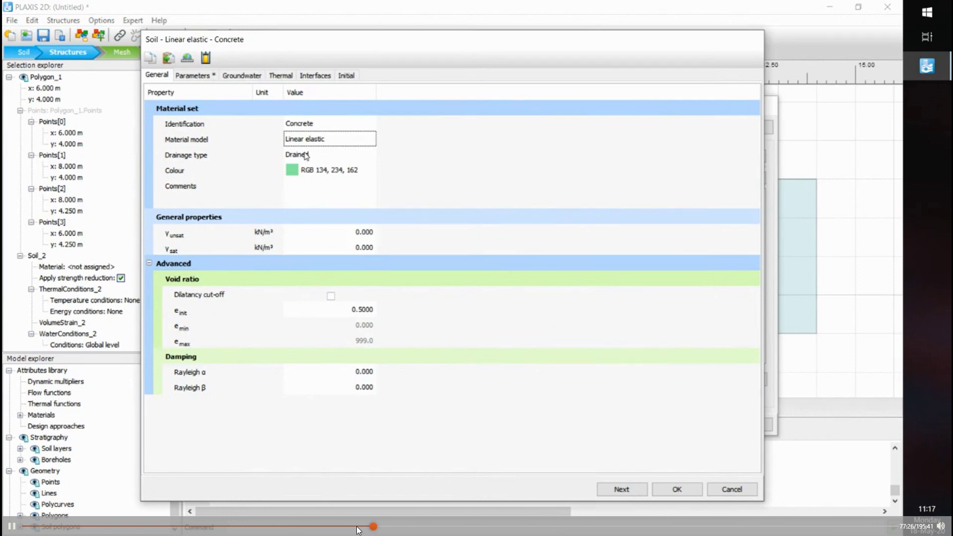
Step: Make Concrete non-porous with an unsaturated unit weight of 24 kN/m³
click(306, 155)
click(331, 192)
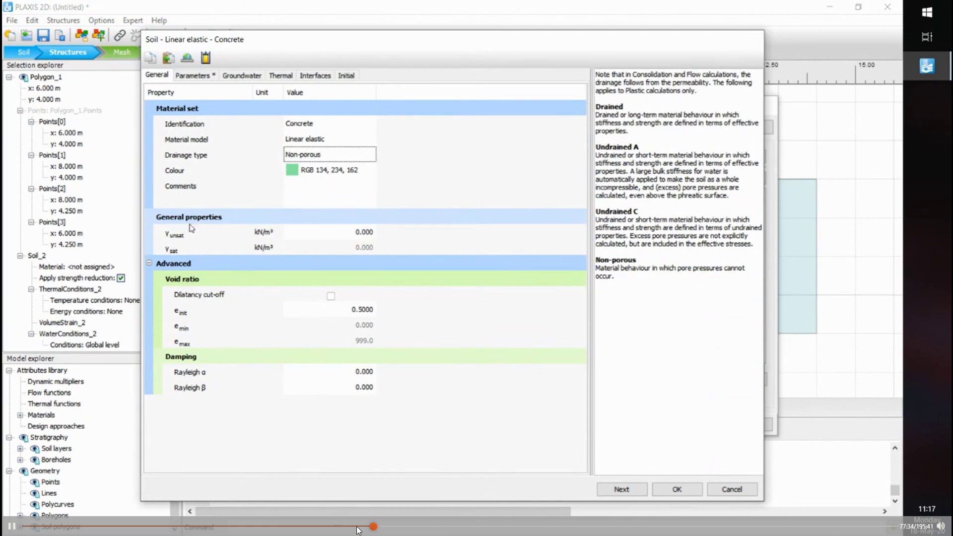
click(357, 232)
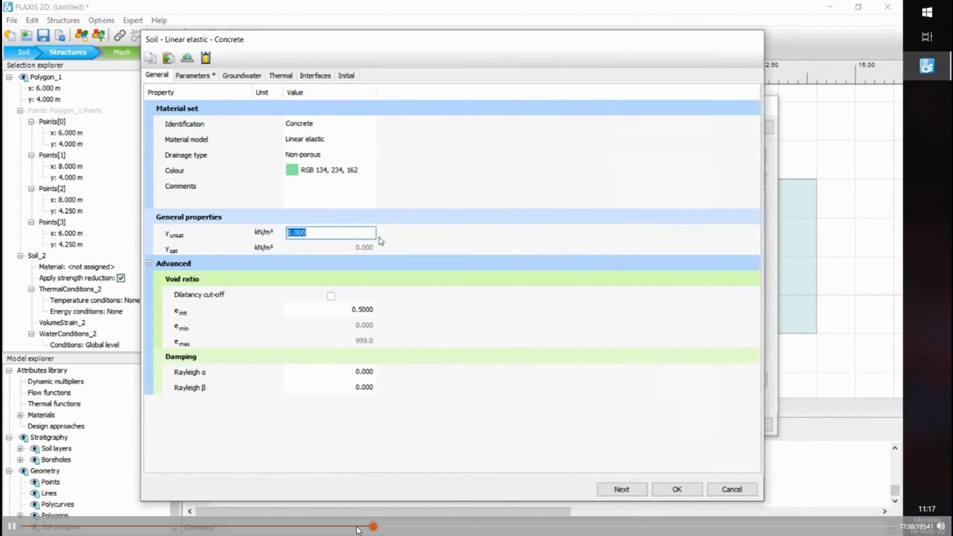
text(24)
key(Return)
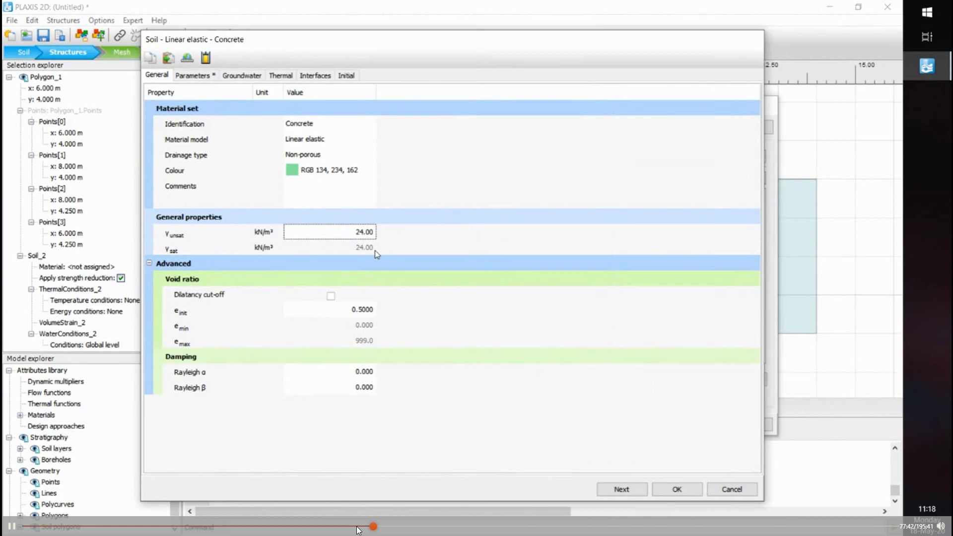
Step: Give Concrete a stiffness E of 20.00E6 kN/m² and Poisson's ratio 0.15, then save the material set
click(196, 77)
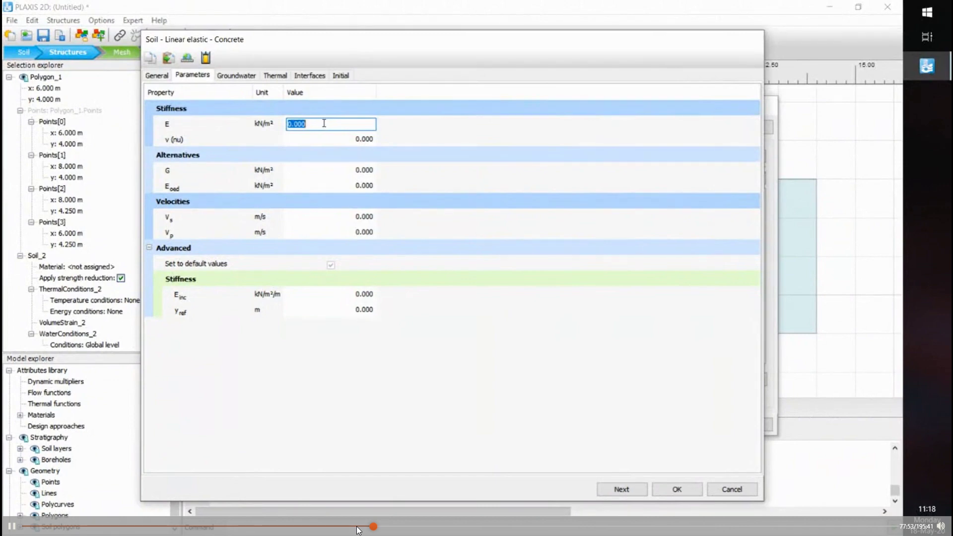
text(2)
click(364, 139)
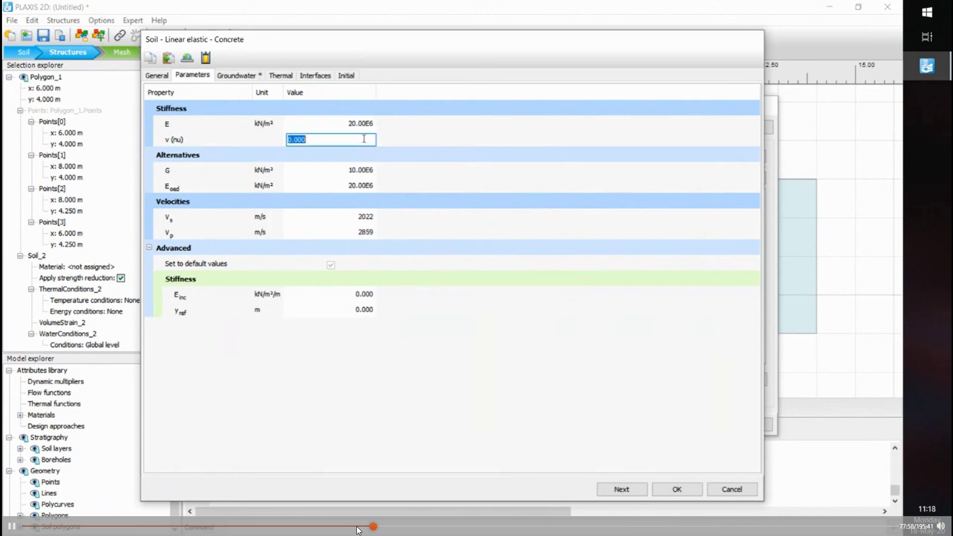
text(0.15)
click(410, 139)
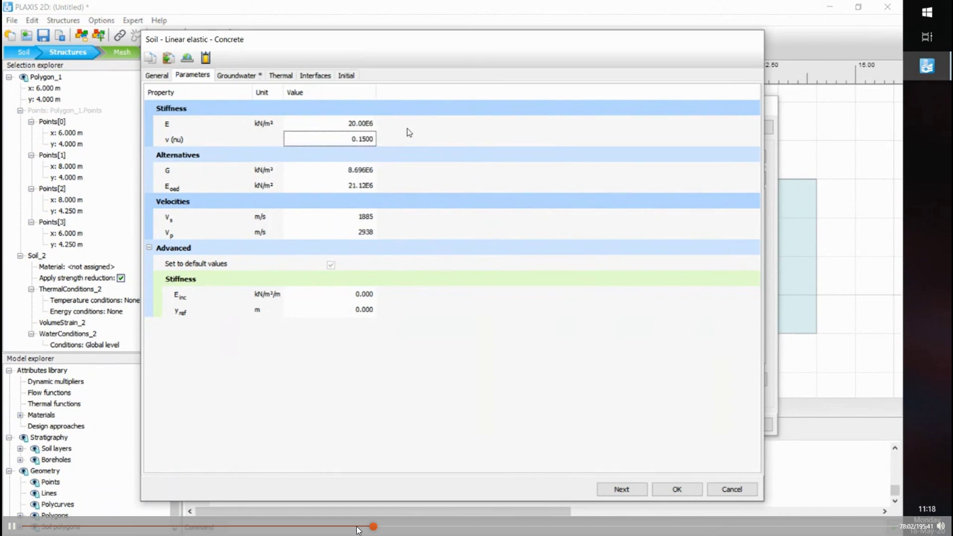
click(242, 77)
click(173, 78)
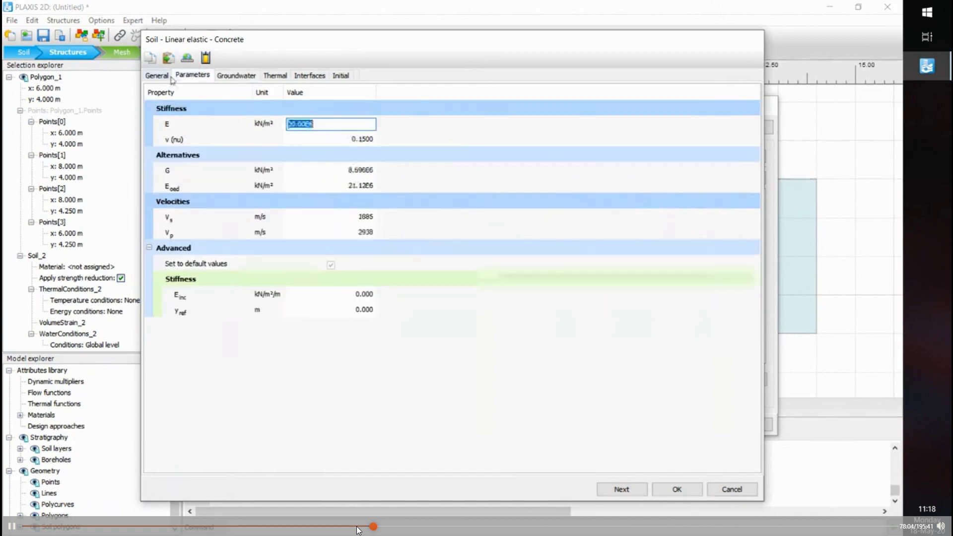
click(171, 79)
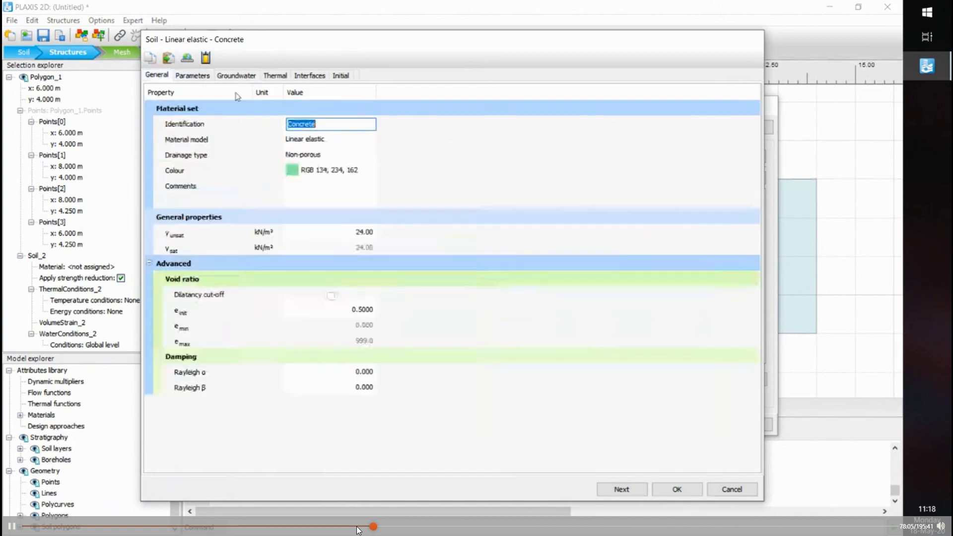
click(673, 490)
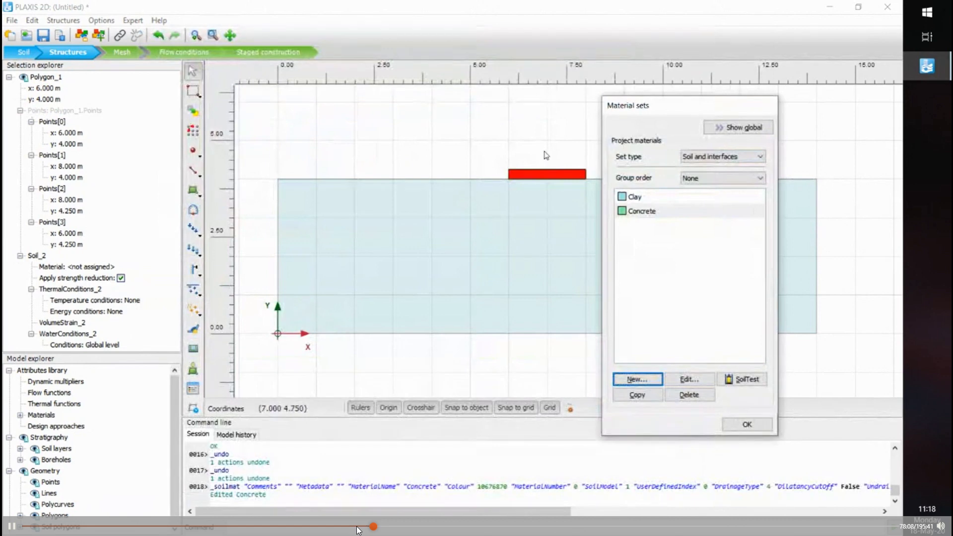
Step: Assign the Concrete material to the footing polygon so it shows green, then close Material sets
mouse_move(636, 217)
mouse_down()
mouse_move(571, 186)
mouse_move(640, 219)
mouse_up()
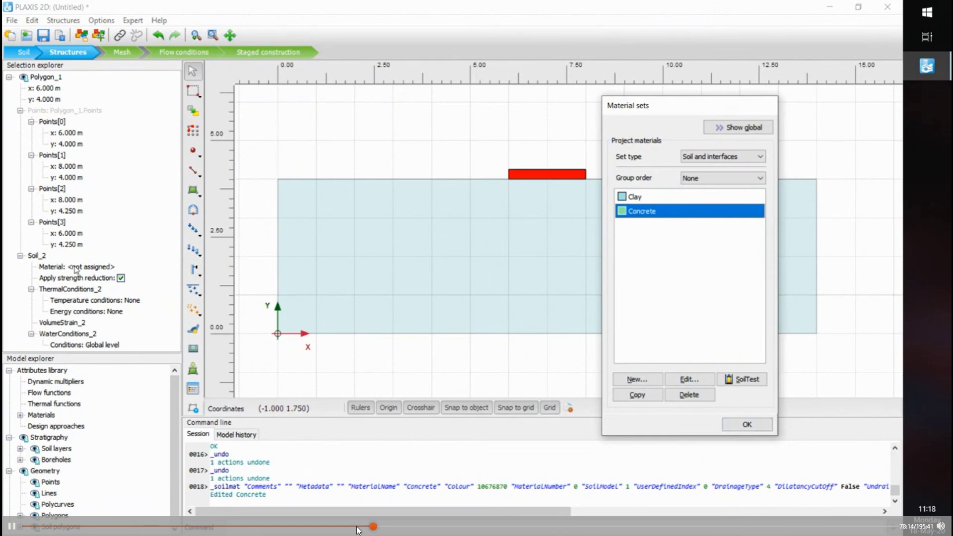
click(477, 128)
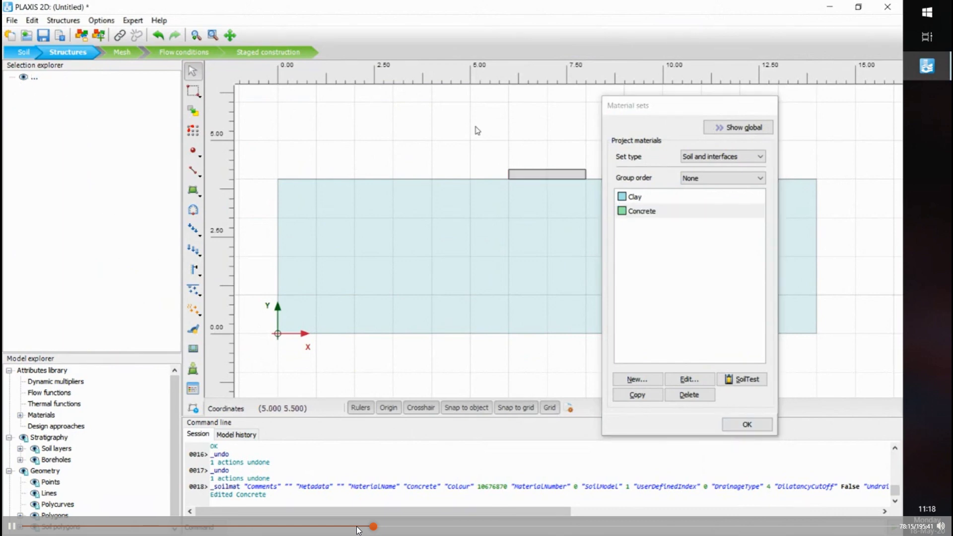
click(535, 177)
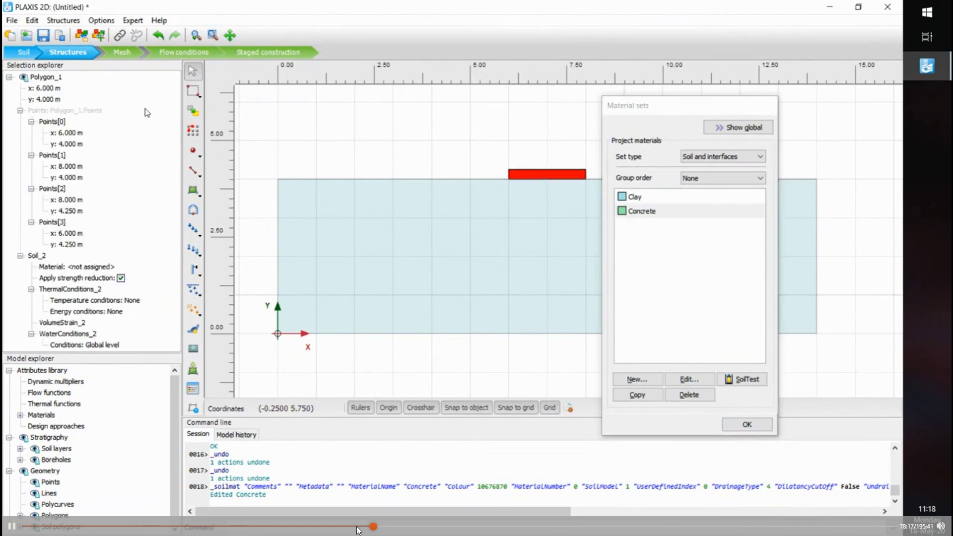
click(90, 269)
click(91, 268)
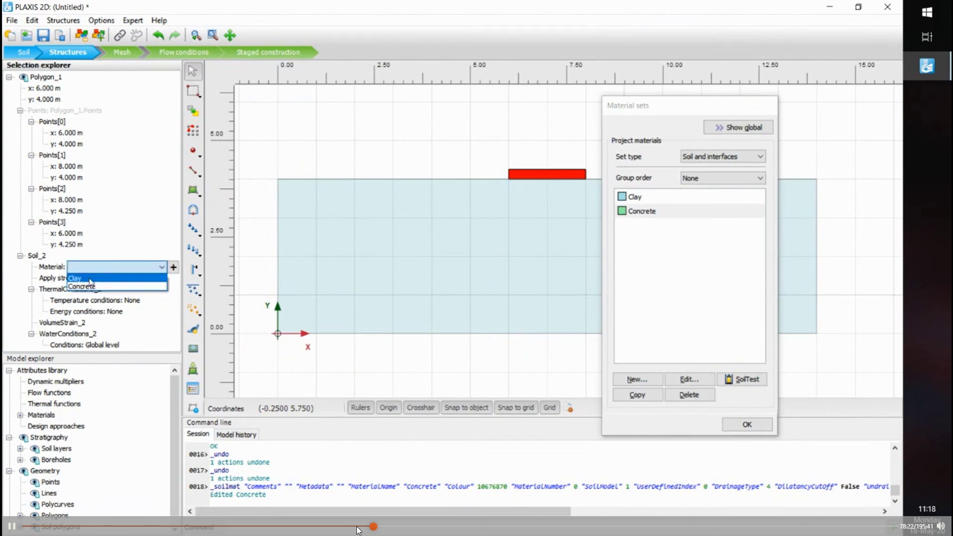
click(94, 290)
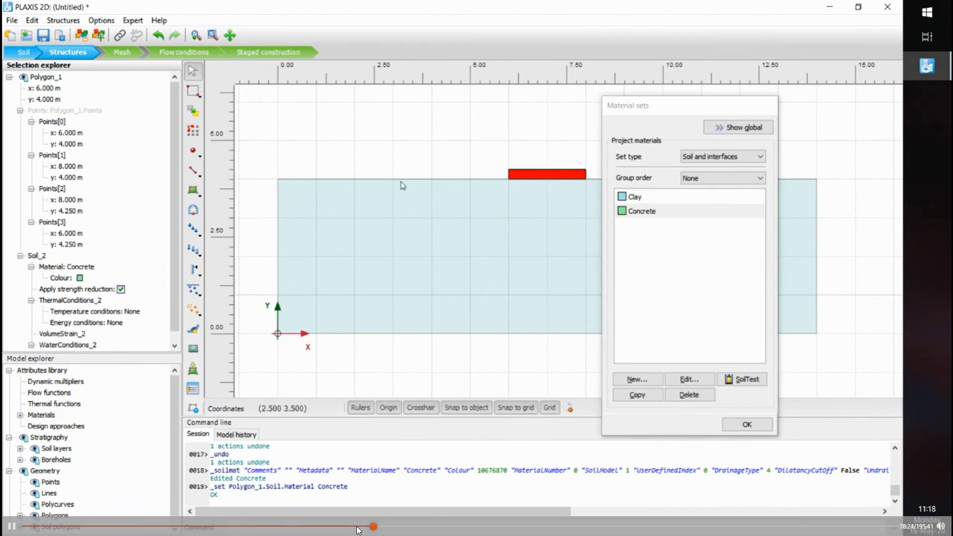
click(439, 152)
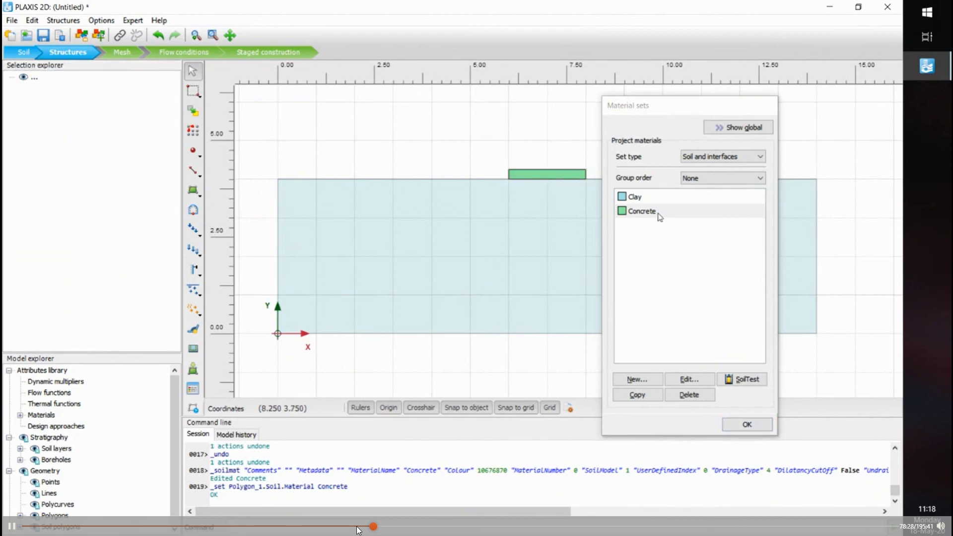
drag(657, 212, 543, 180)
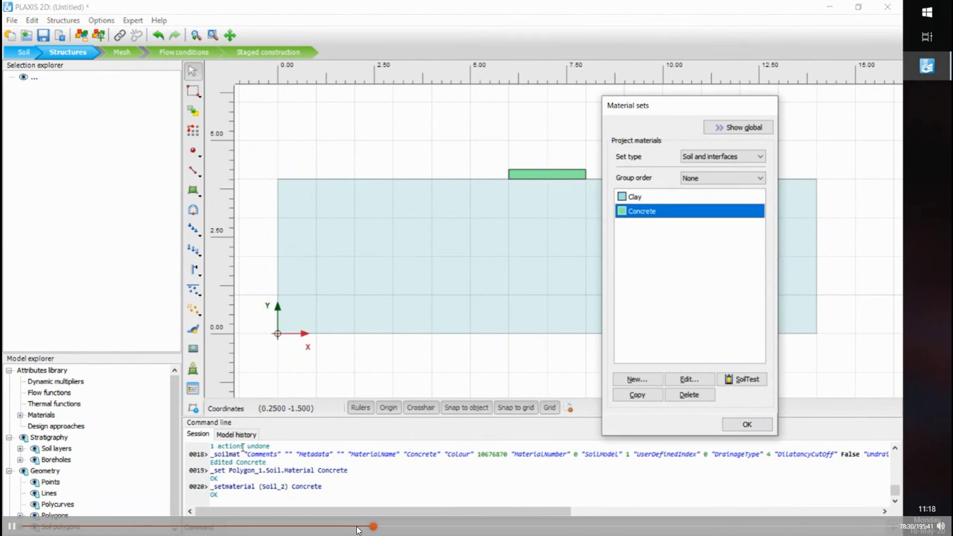
click(755, 426)
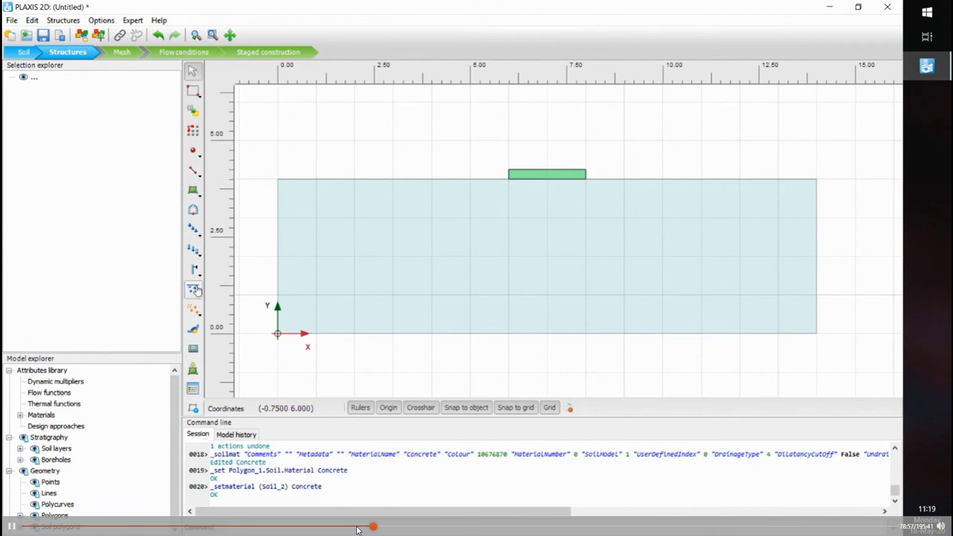
click(35, 54)
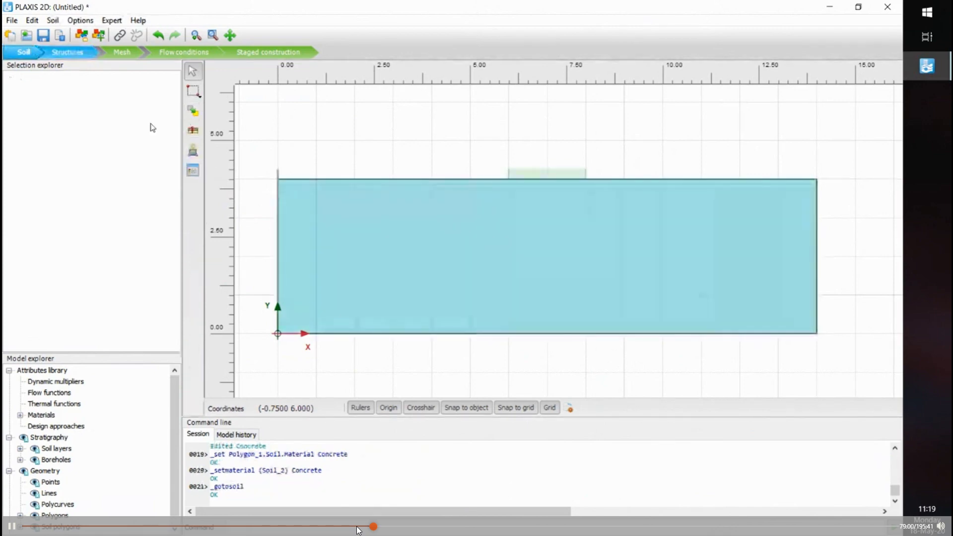
click(80, 58)
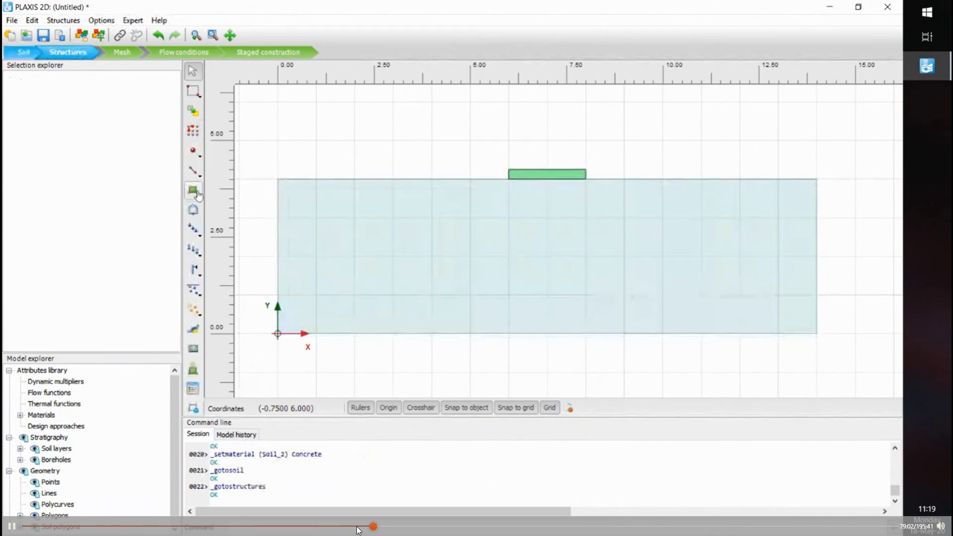
click(194, 151)
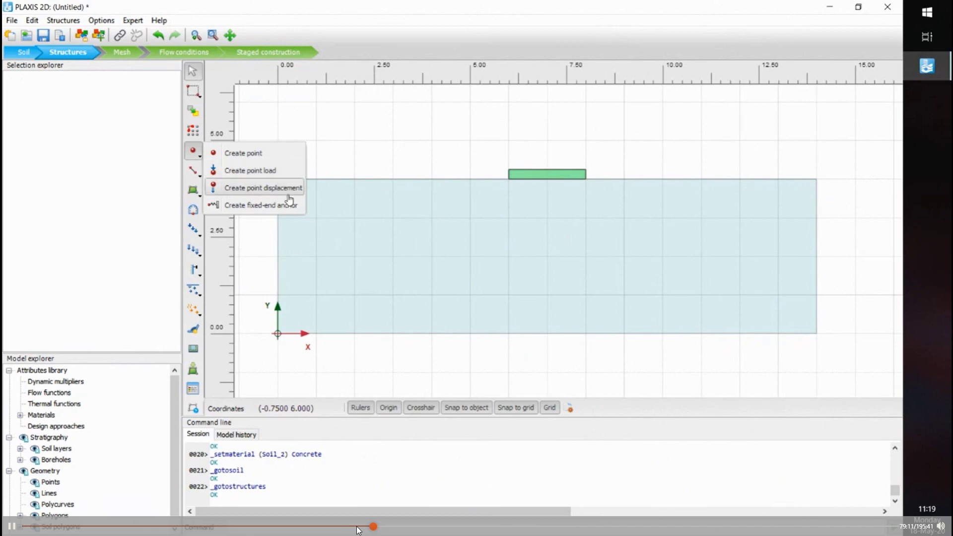
click(203, 172)
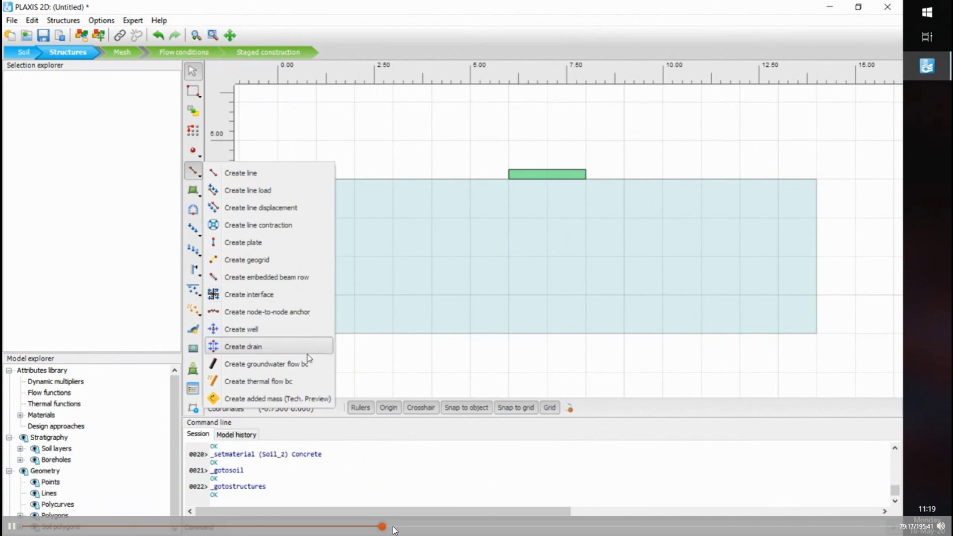
Step: Switch the model to the Mesh stage
click(394, 527)
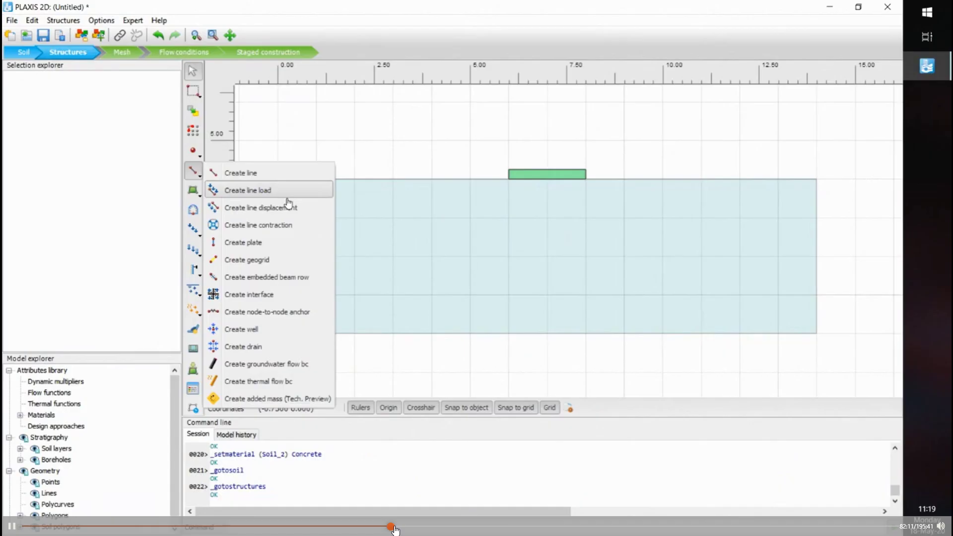